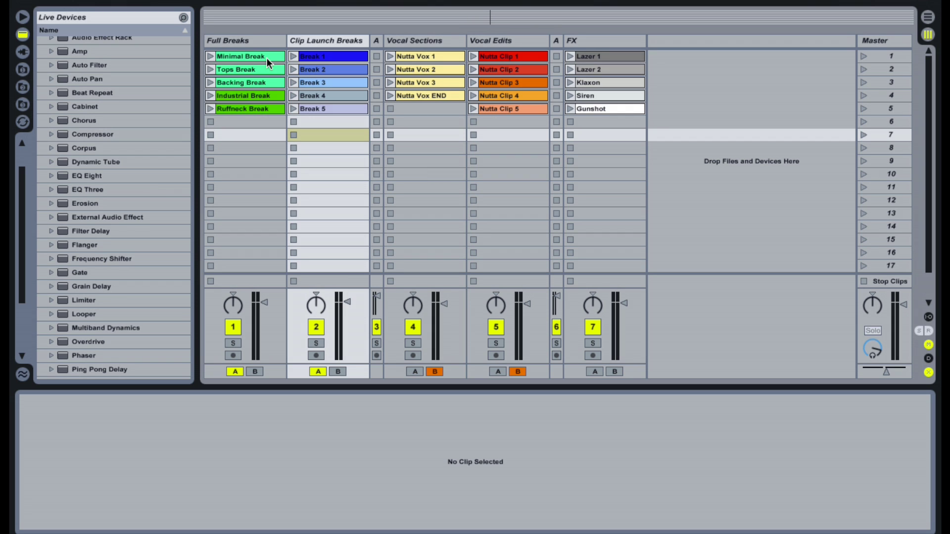
# Look through the clip settings and waveforms of the five Full Breaks clips, from Minimal Break to Ruffneck Break
pyautogui.click(238, 56)
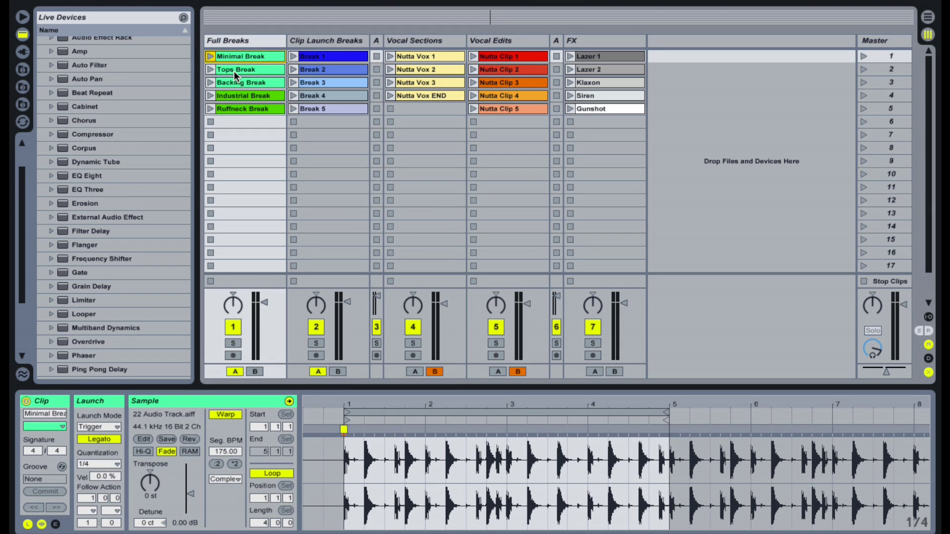
pyautogui.click(234, 70)
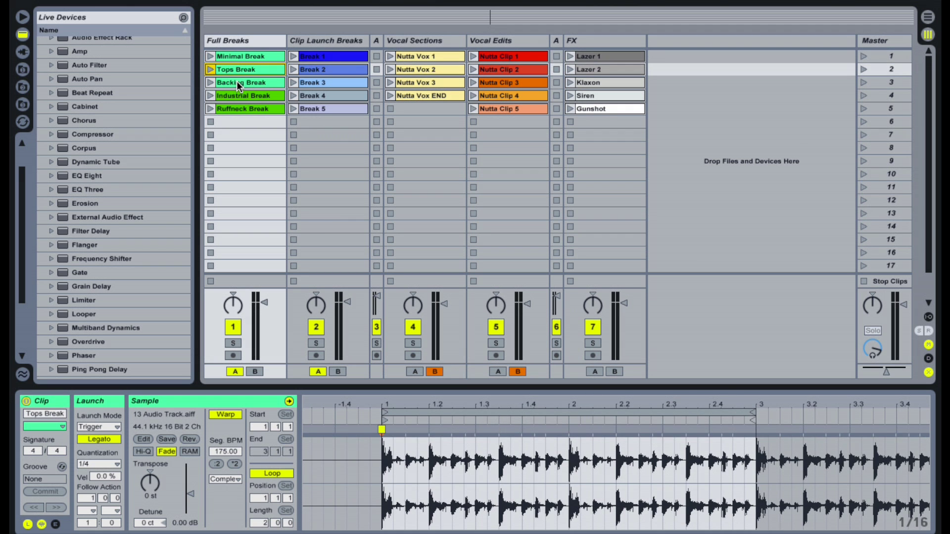
pyautogui.click(237, 81)
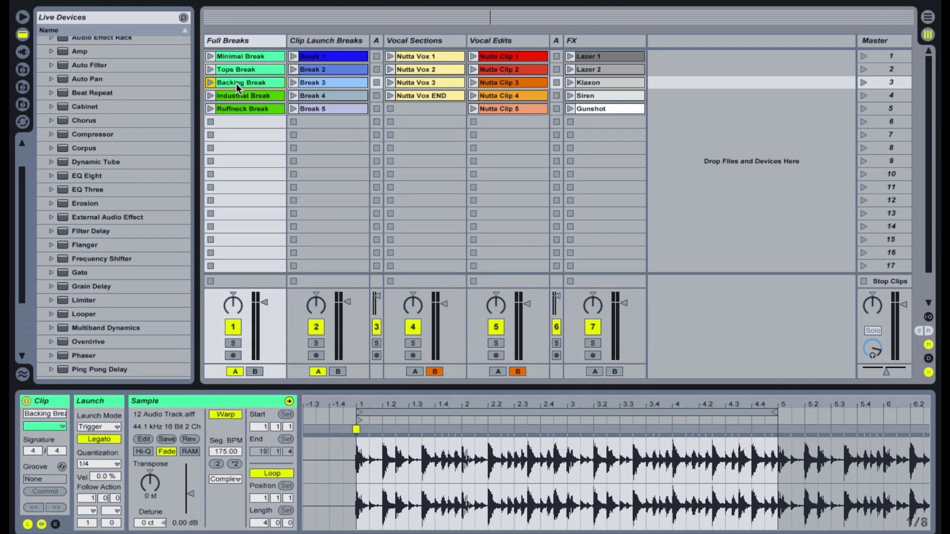
pyautogui.click(239, 95)
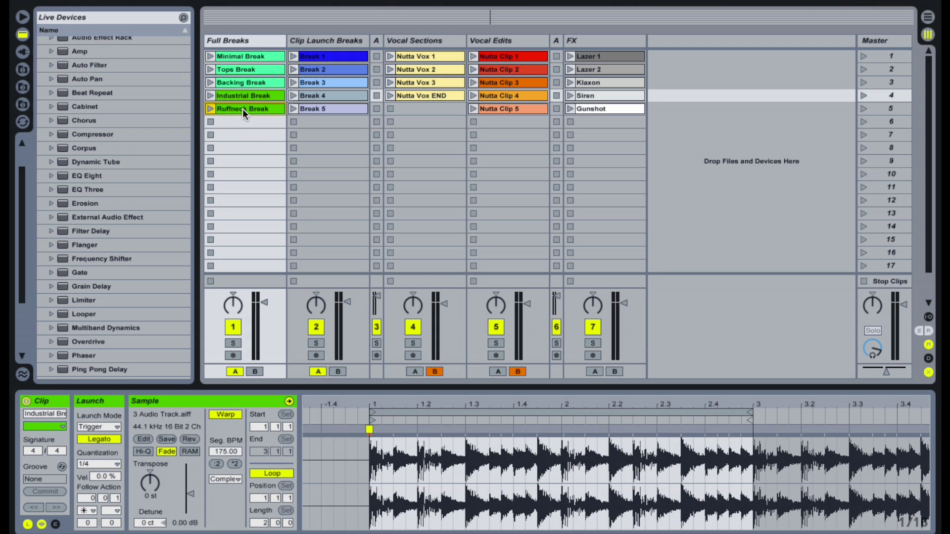
pyautogui.click(242, 109)
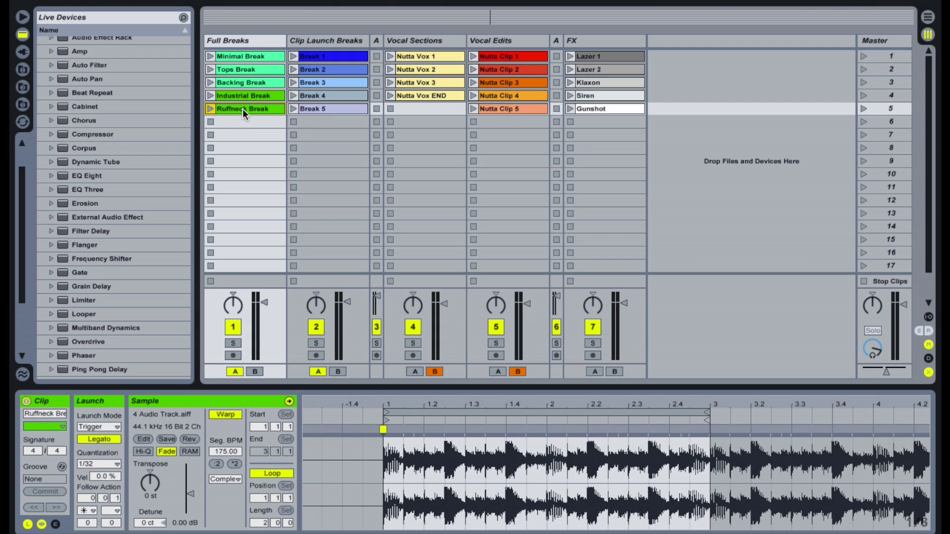
# Launch the five Full Breaks clips one after another, from Minimal Break to Ruffneck Break
pyautogui.click(210, 56)
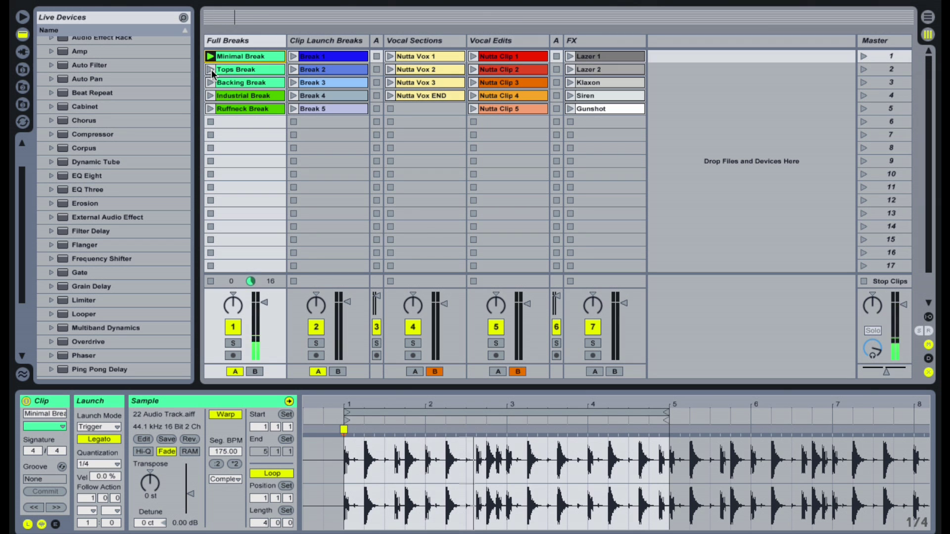
pyautogui.click(211, 69)
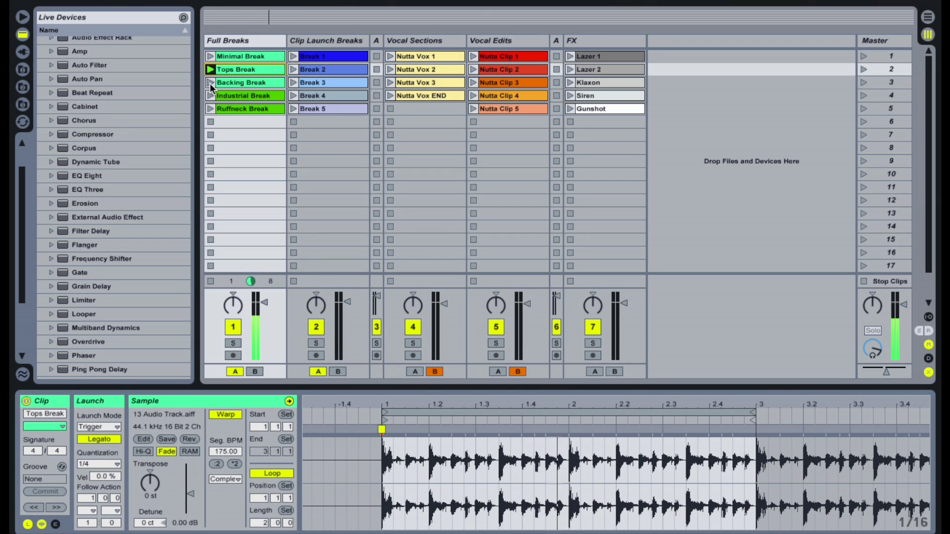
pyautogui.click(210, 83)
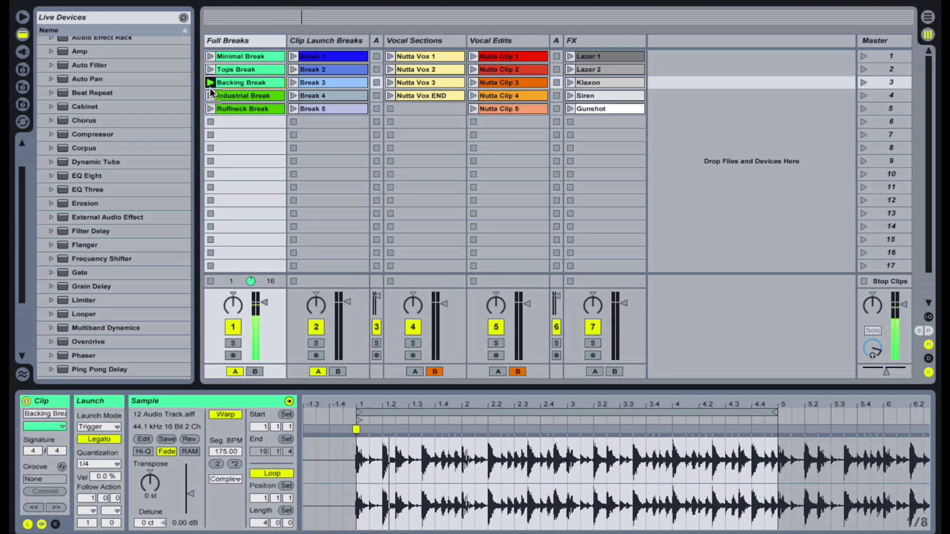
pyautogui.click(209, 97)
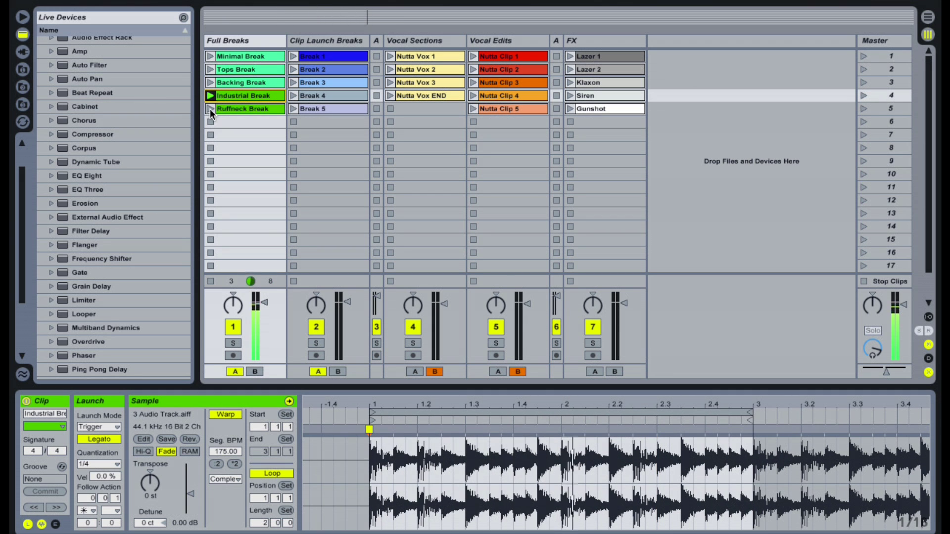
pyautogui.click(210, 109)
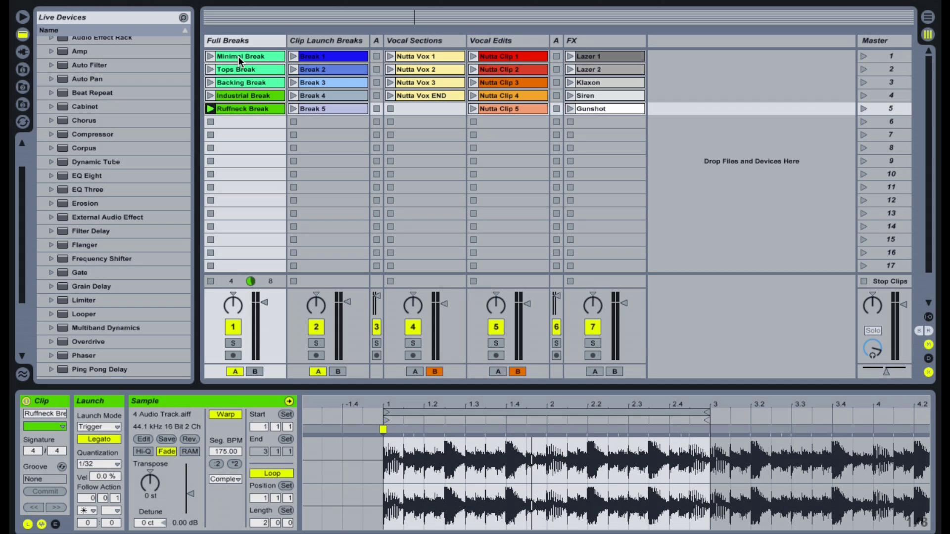
# Play through all five Full Breaks clips again starting at Minimal Break, and stop the track after Ruffneck Break
pyautogui.click(210, 57)
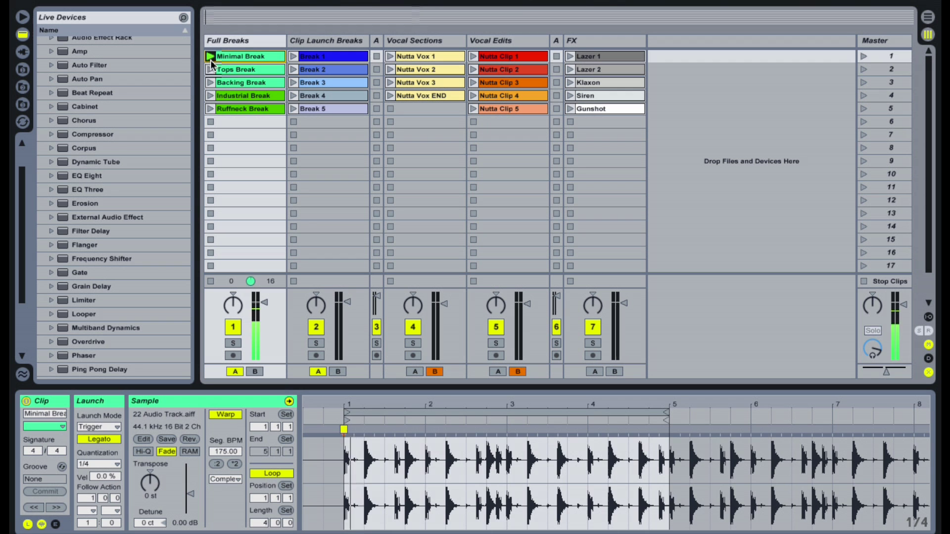
pyautogui.click(212, 69)
pyautogui.click(209, 82)
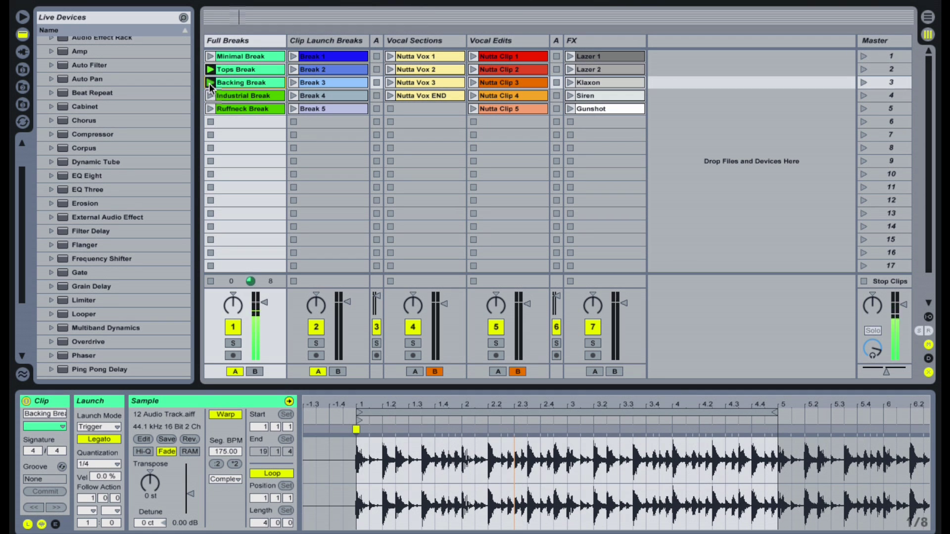
pyautogui.click(210, 96)
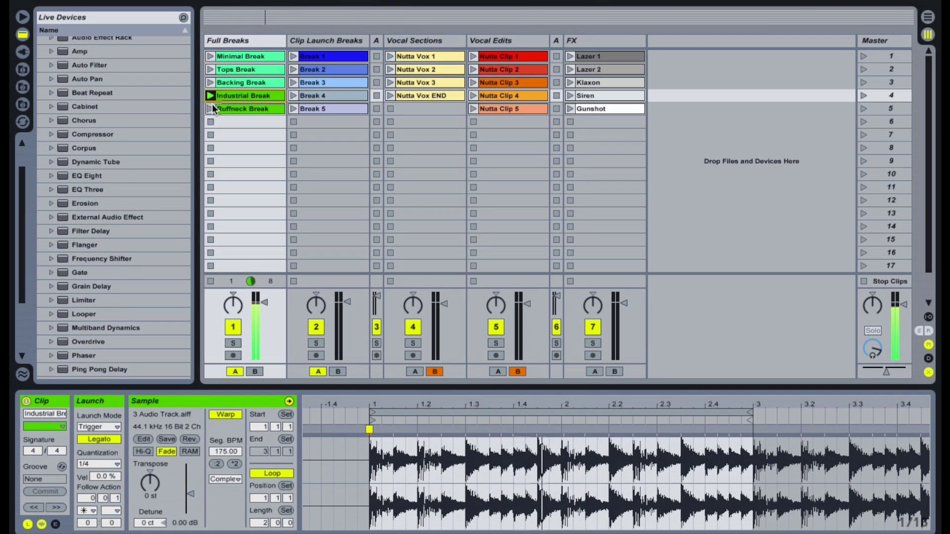
pyautogui.click(212, 107)
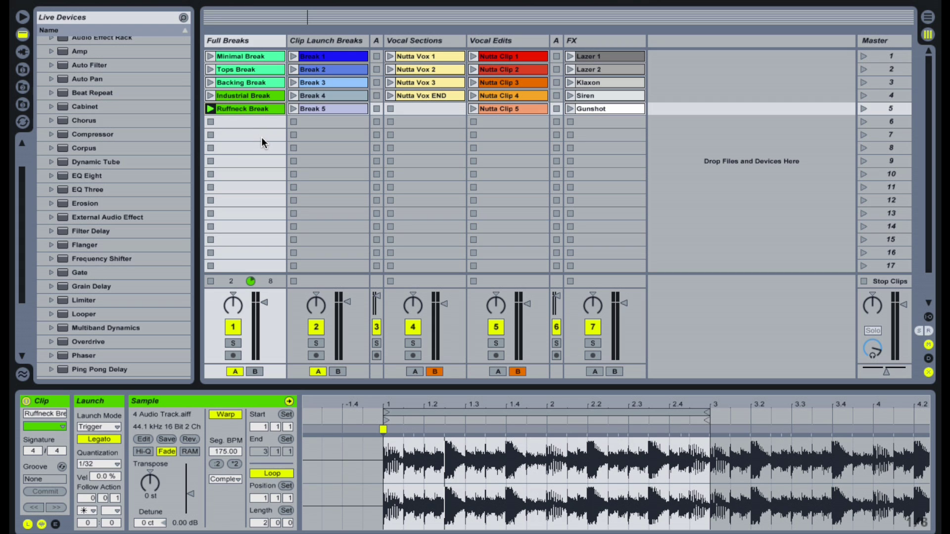
pyautogui.click(210, 122)
# Look through the settings of Break 1 to Break 5 in Clip Launch Breaks and launch Break 1
pyautogui.click(320, 55)
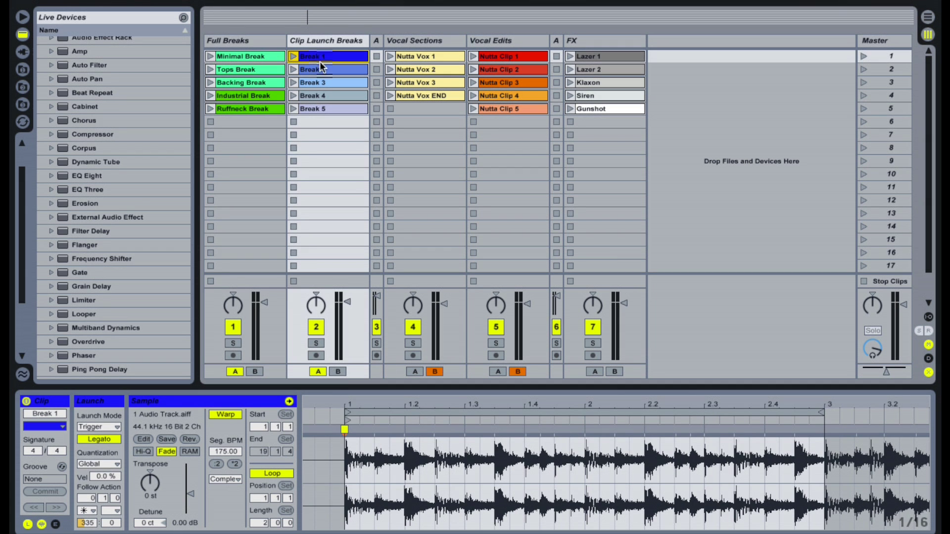
pyautogui.click(319, 69)
pyautogui.click(319, 82)
pyautogui.click(319, 95)
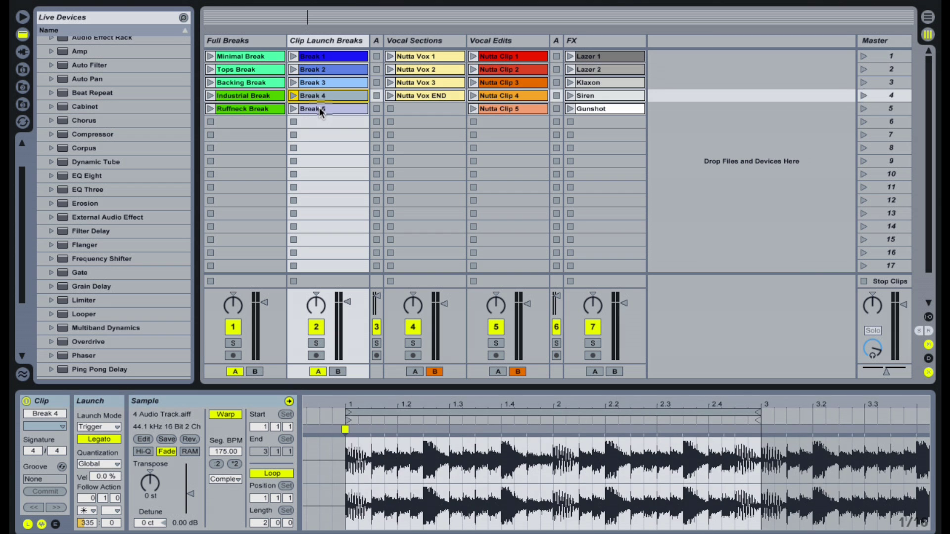
pyautogui.click(320, 108)
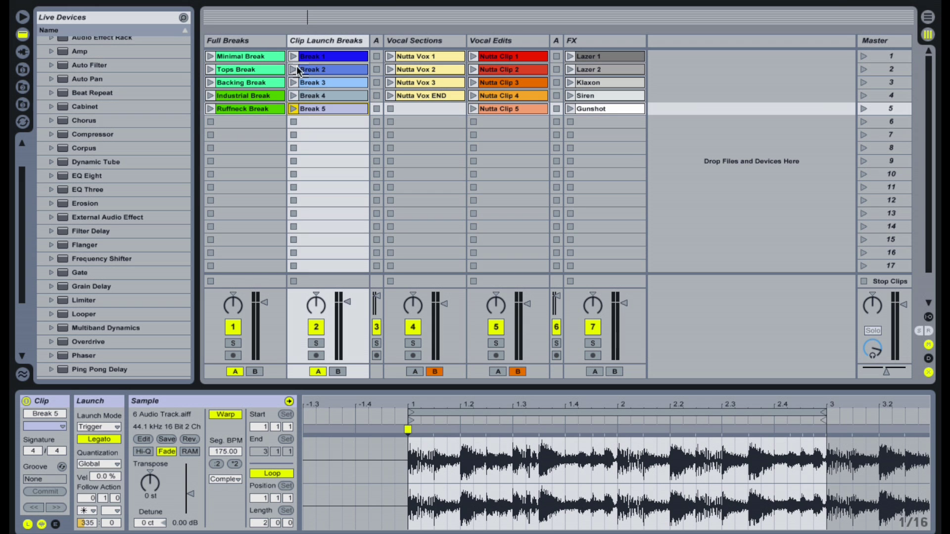
pyautogui.click(293, 57)
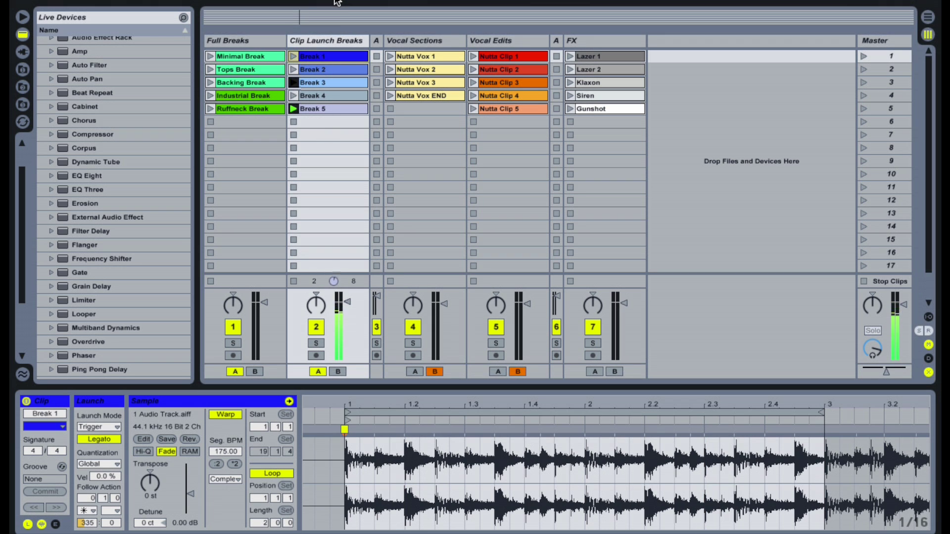
# Select Break 1 to Break 5 together, set their first follow action chance to 0 and the action to No Action
pyautogui.click(332, 106)
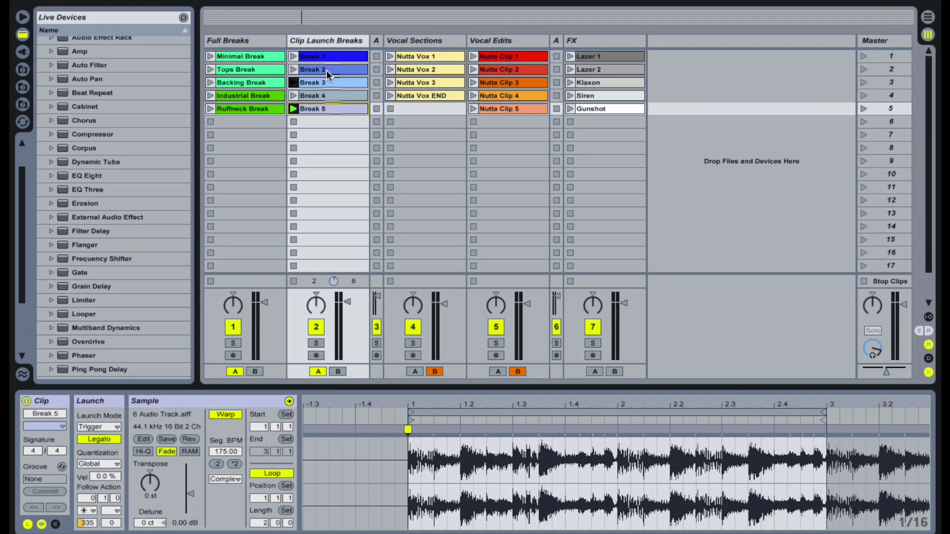
pyautogui.keyDown('shift'); pyautogui.click(329, 56); pyautogui.keyUp('shift')
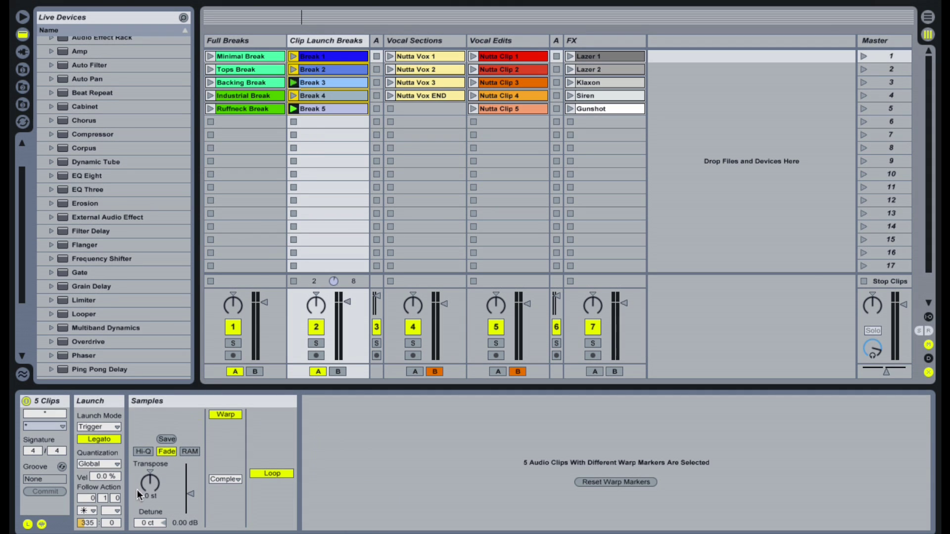
pyautogui.click(87, 520)
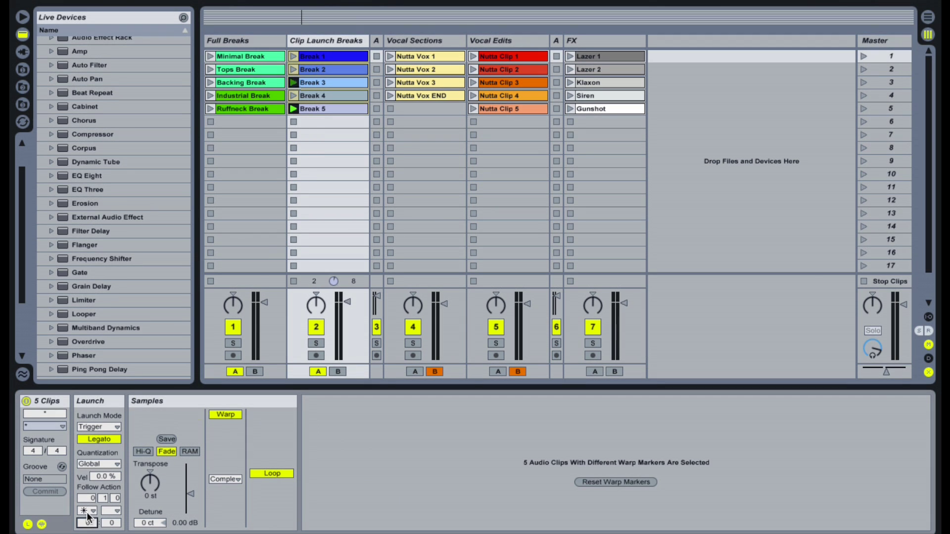
pyautogui.click(87, 513)
pyautogui.click(102, 414)
# Launch Break 1 through Break 5 manually in sequence on the Clip Launch Breaks track
pyautogui.click(295, 57)
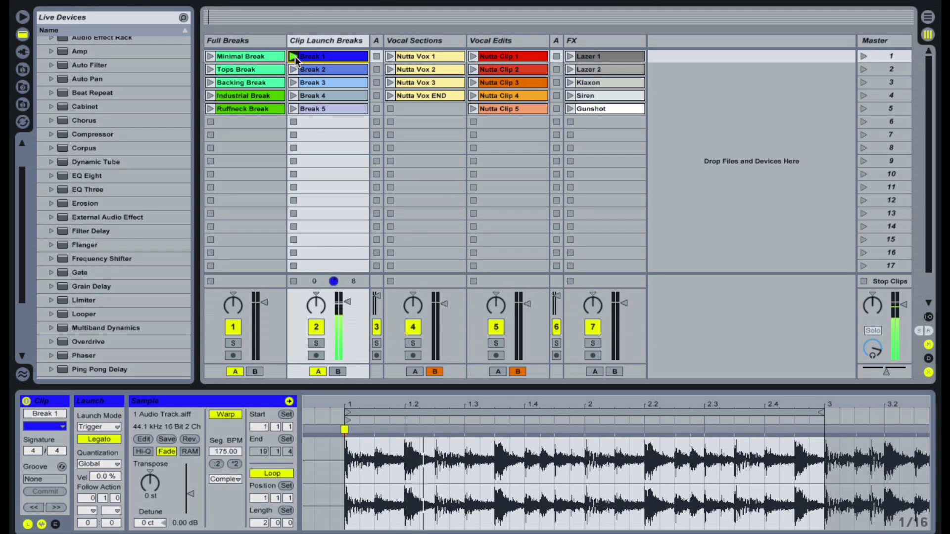
pyautogui.click(293, 75)
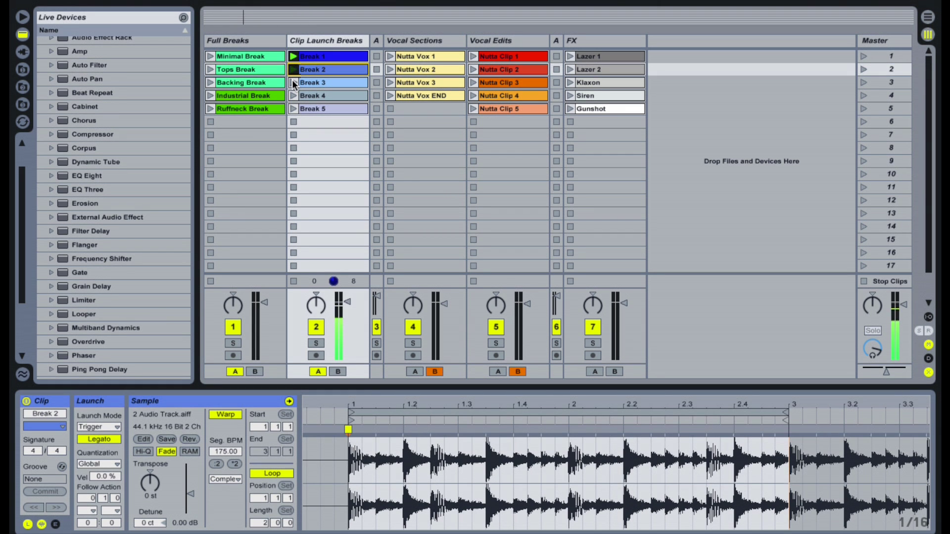
pyautogui.click(292, 82)
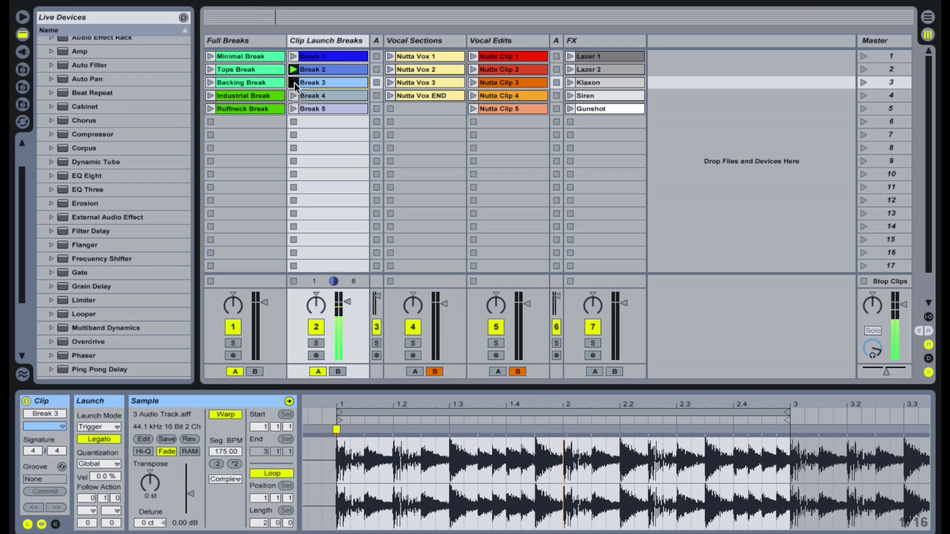
pyautogui.click(293, 96)
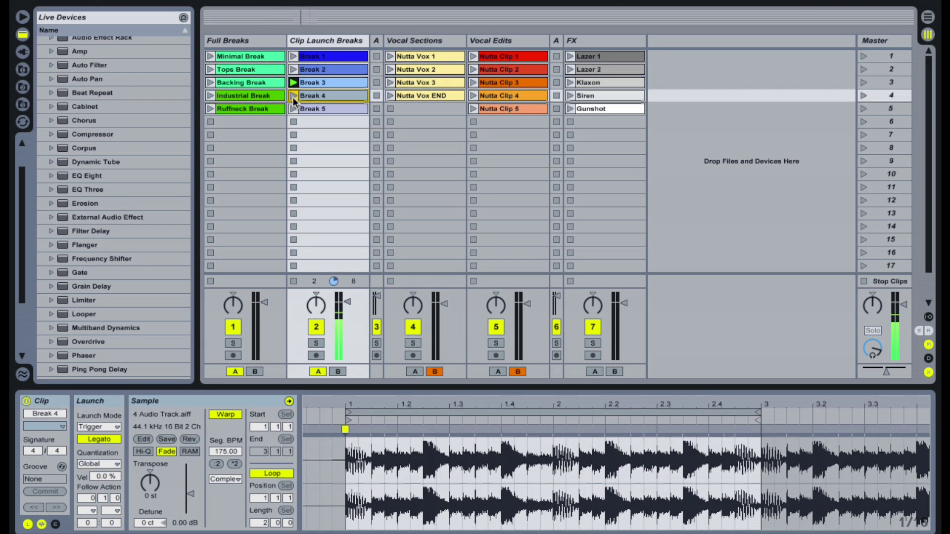
pyautogui.click(293, 109)
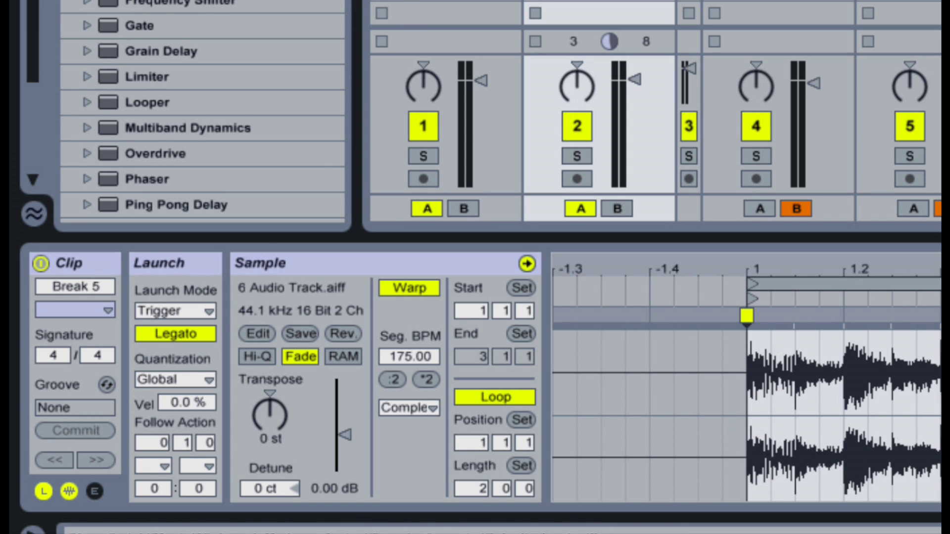
# Select all five Clip Launch Breaks clips and set their first follow action to Any with a chance of 31
pyautogui.click(598, 1)
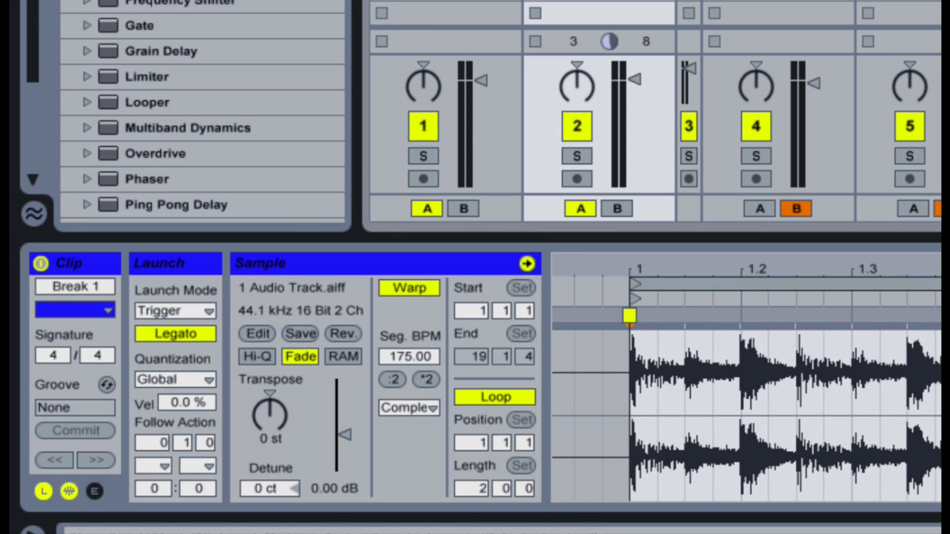
pyautogui.keyDown('shift'); pyautogui.click(599, 1); pyautogui.keyUp('shift')
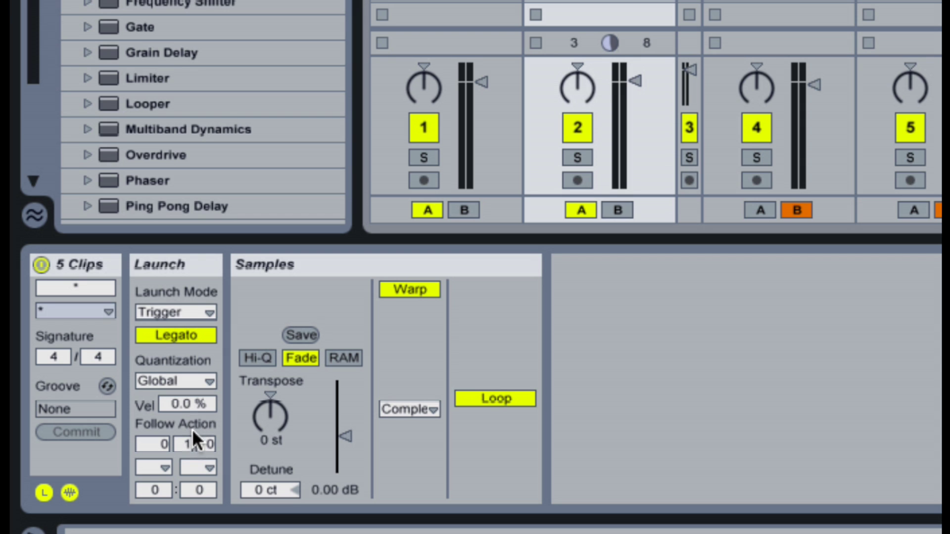
pyautogui.click(161, 465)
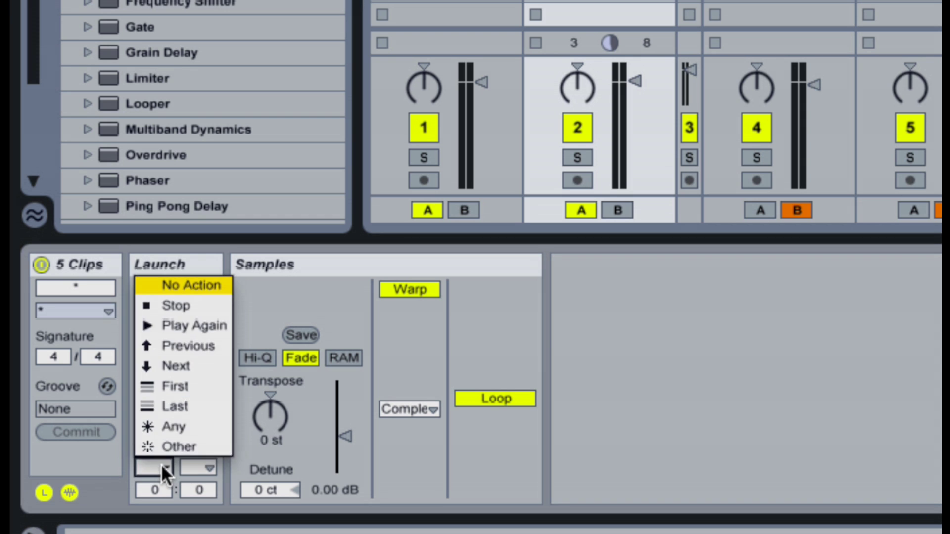
pyautogui.click(192, 429)
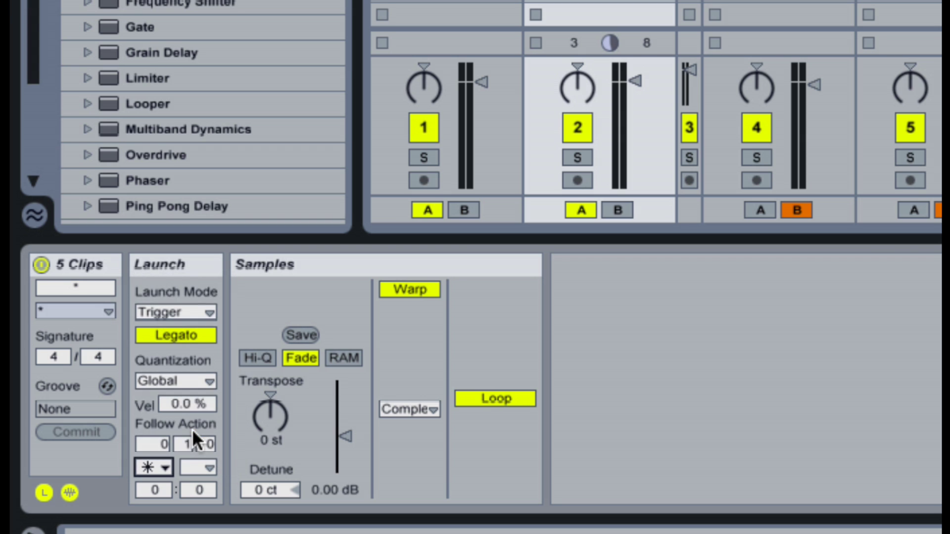
pyautogui.click(160, 488)
pyautogui.write('31')
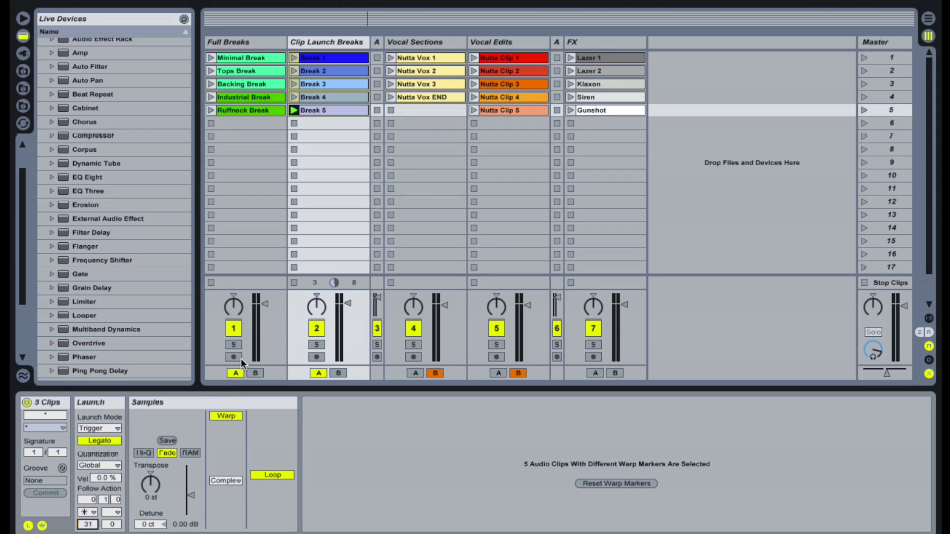
# Launch Break 2 to hear the Clip Launch Breaks clips play with the follow action
pyautogui.scroll(-1, 317, 72)
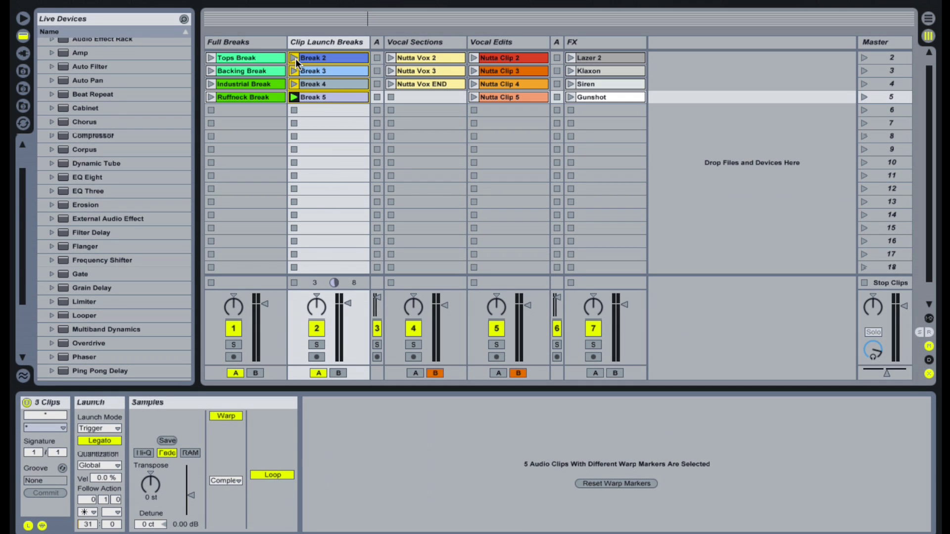
pyautogui.click(295, 58)
pyautogui.scroll(-2, 311, 103)
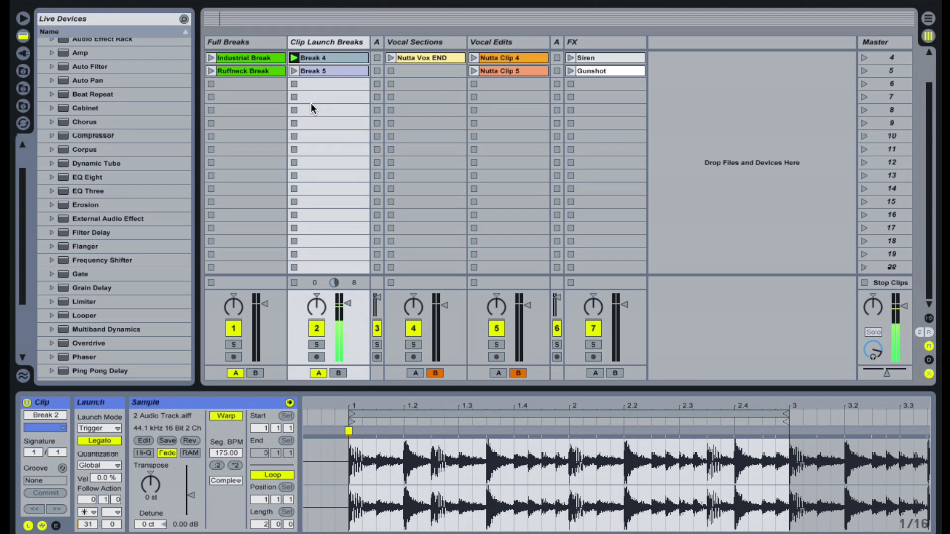
pyautogui.scroll(3, 310, 103)
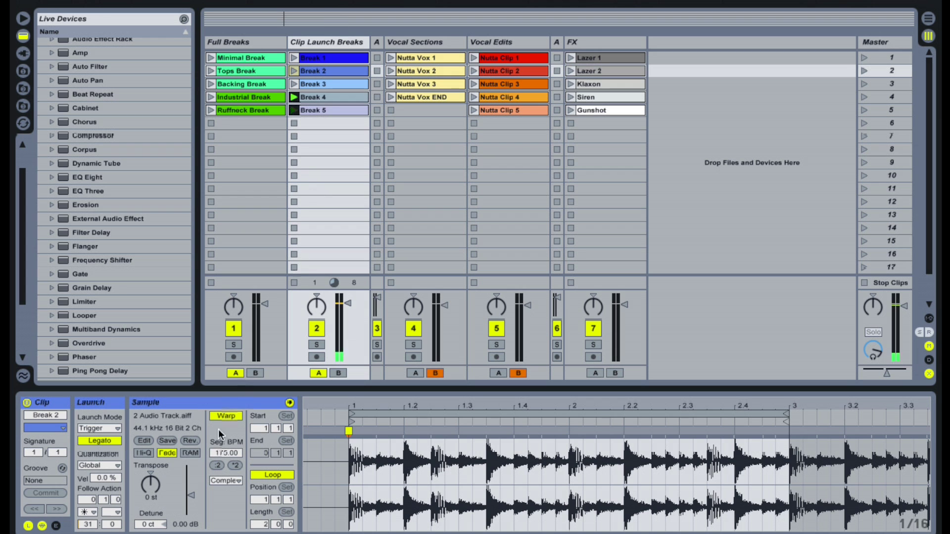
# Set the follow action time of Break 2 to 0.0.1
pyautogui.click(104, 500)
pyautogui.press('Down')
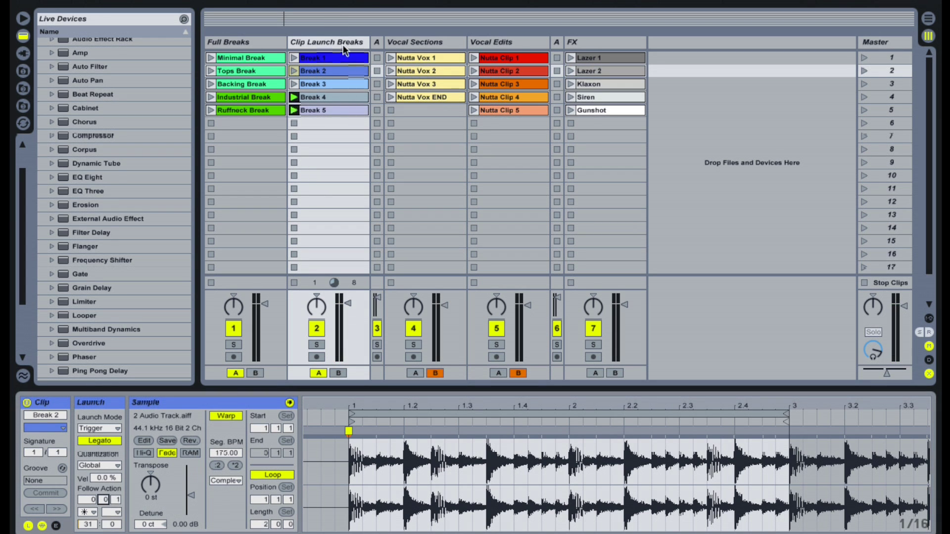
# Set the follow action time of Break 2 to 0.1.0 and stop the Clip Launch Breaks track
pyautogui.click(292, 72)
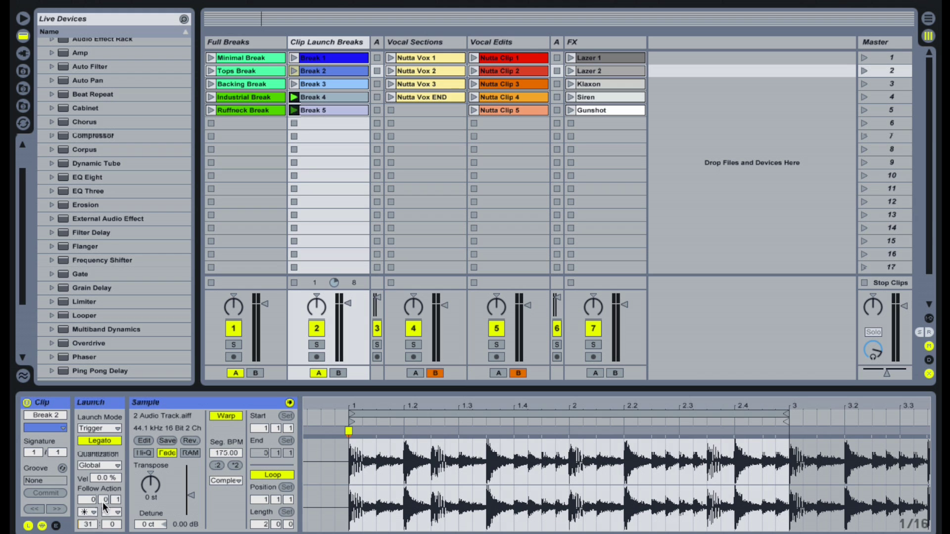
pyautogui.moveTo(103, 500); pyautogui.dragTo(113, 505)
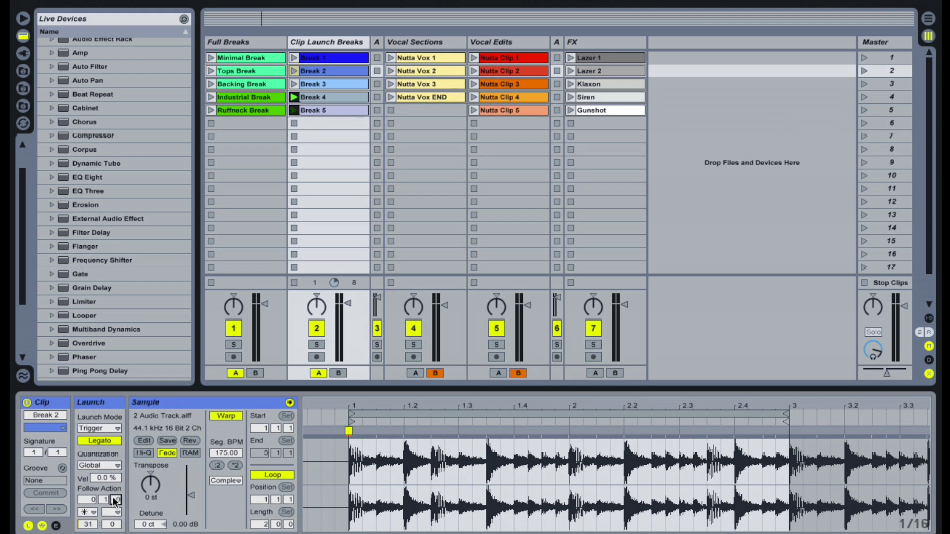
pyautogui.click(293, 124)
# Examine the loop regions and launch settings of Nutta Vox 1, 2, 3 and END on the Vocal Sections track
pyautogui.click(411, 57)
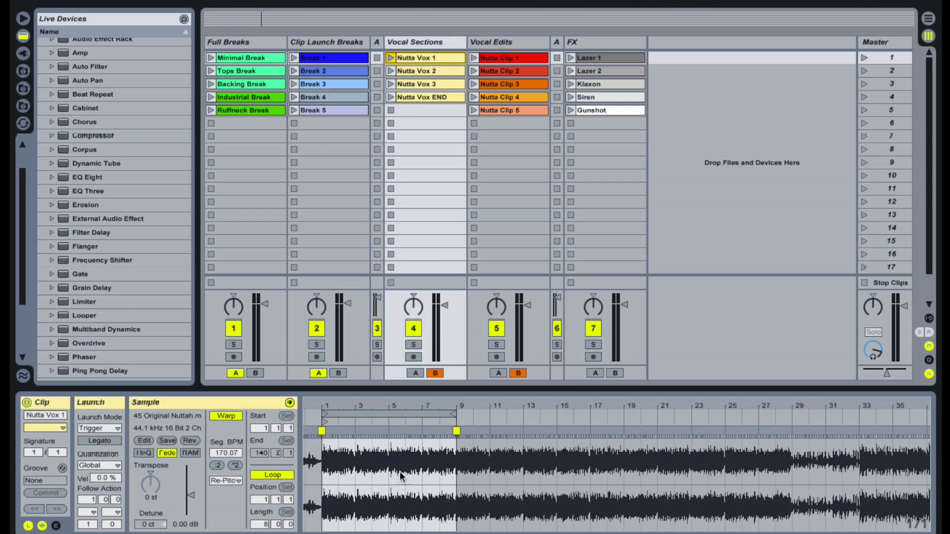
pyautogui.click(431, 71)
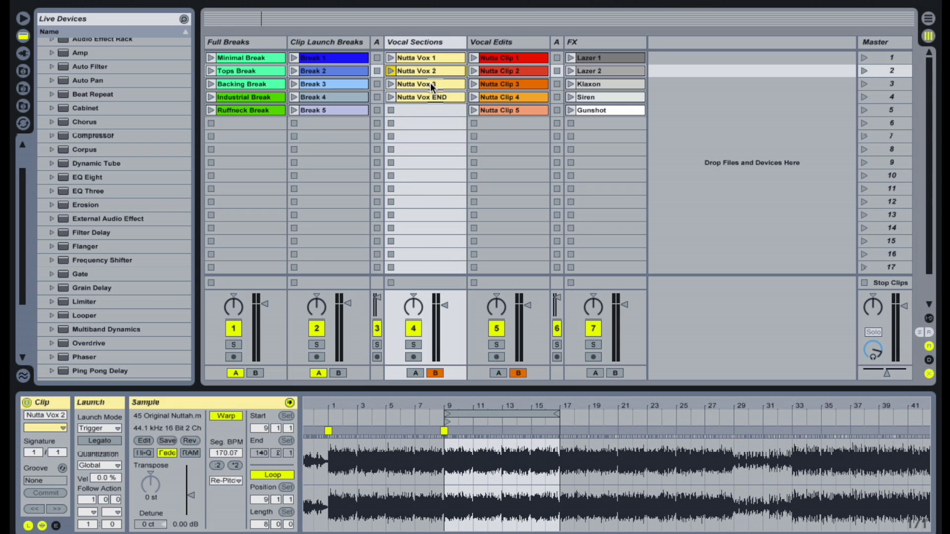
pyautogui.click(432, 86)
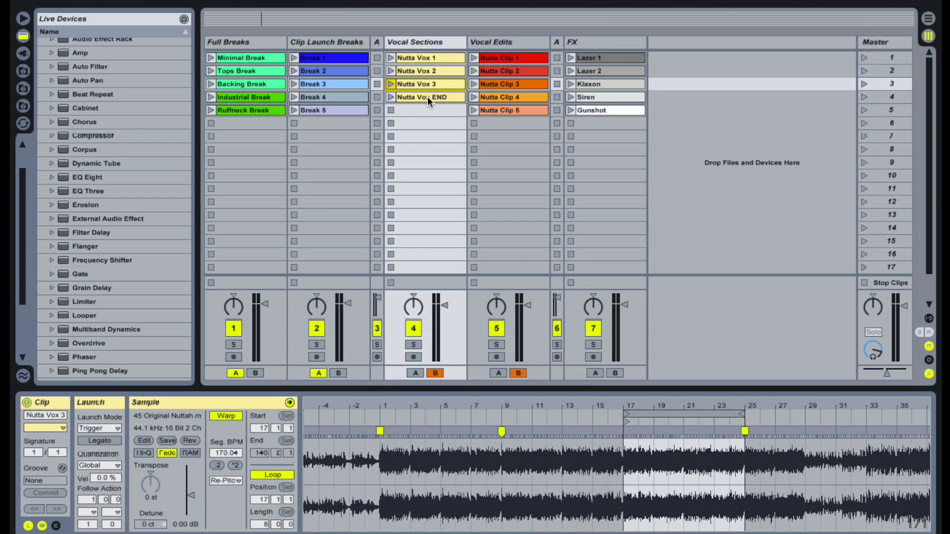
pyautogui.click(428, 97)
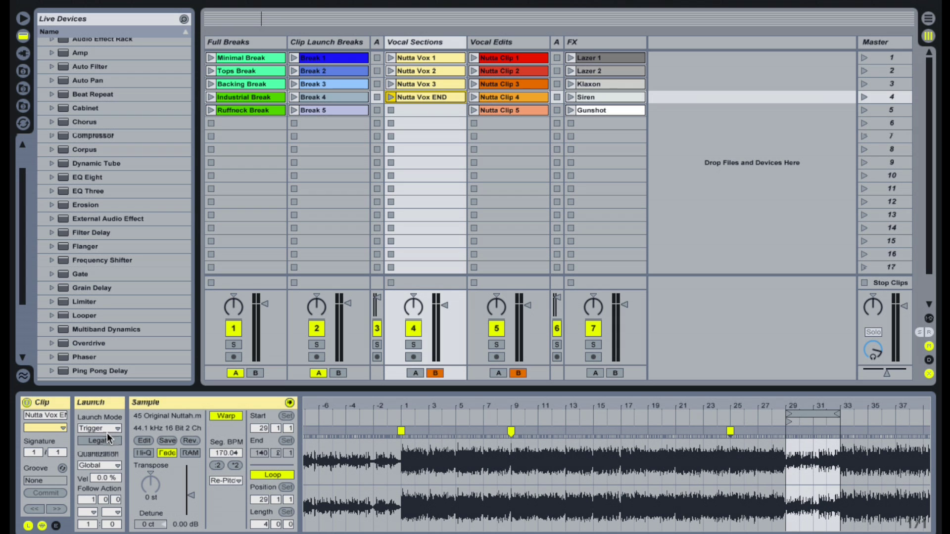
# Launch Nutta Vox 1, Nutta Vox 2, Nutta Vox 3 and Nutta Vox END in sequence
pyautogui.click(391, 58)
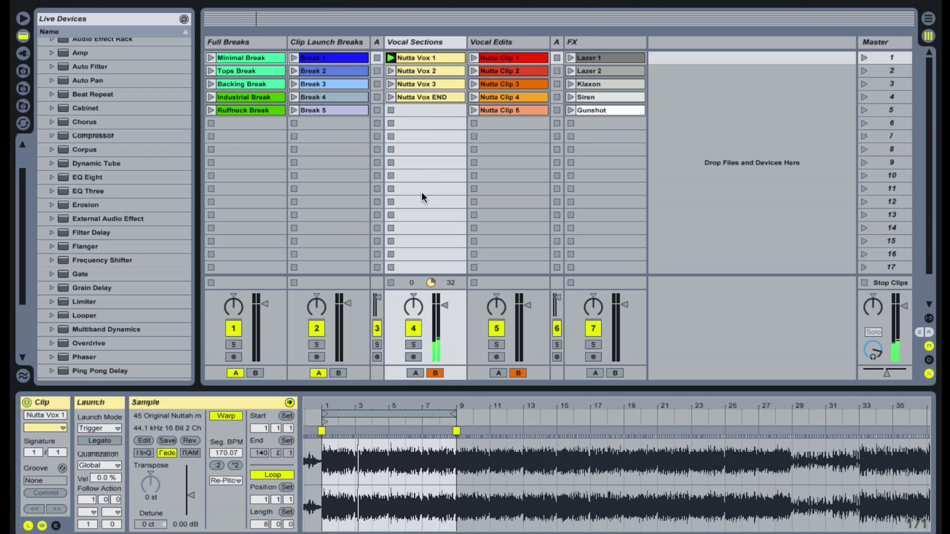
pyautogui.click(391, 71)
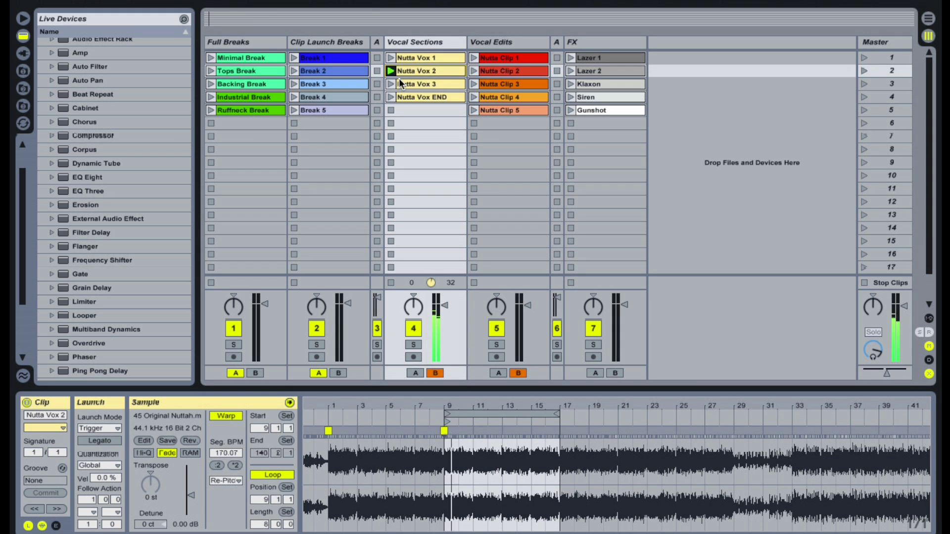
pyautogui.click(391, 84)
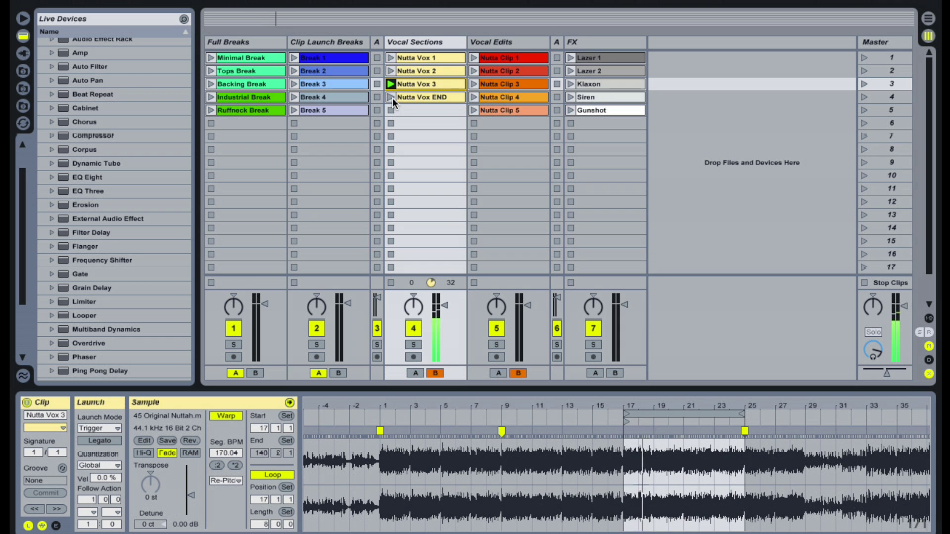
pyautogui.click(390, 97)
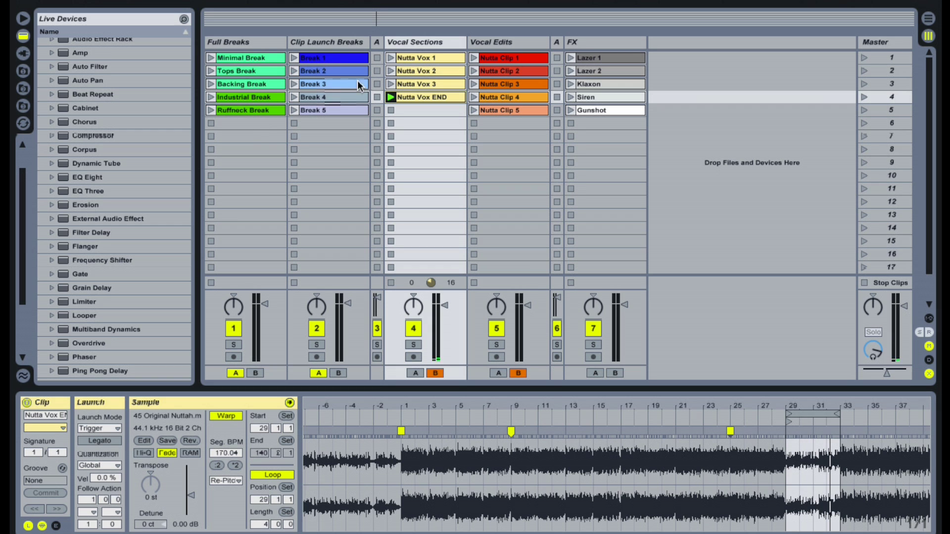
# Review the launch settings of Nutta Clip 1 through 5 and launch Nutta Clip 5 with the Vocal Sections track stopped
pyautogui.click(498, 57)
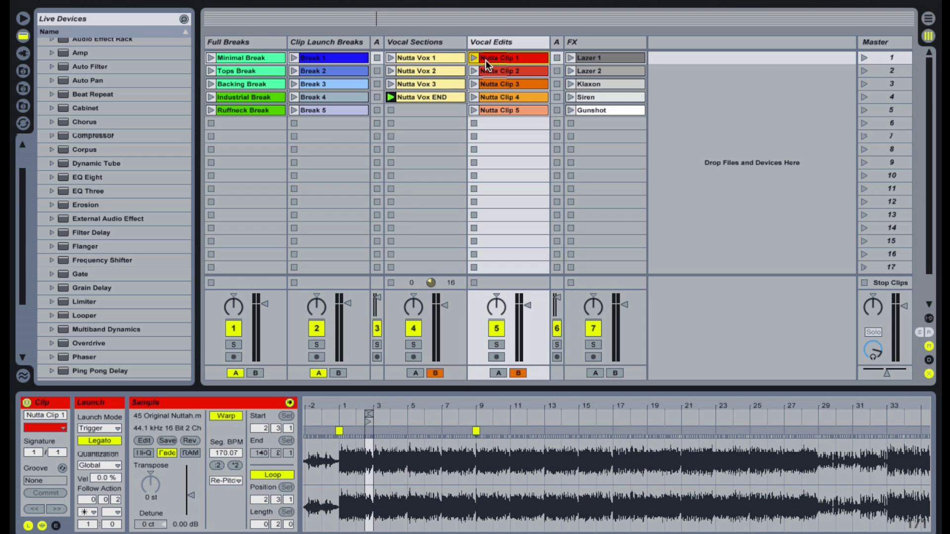
pyautogui.click(486, 72)
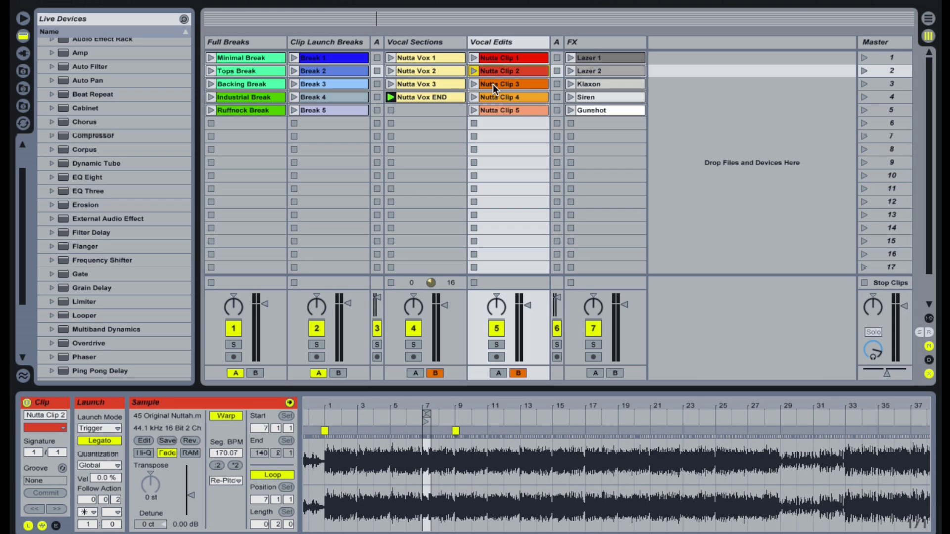
pyautogui.click(493, 84)
pyautogui.click(494, 98)
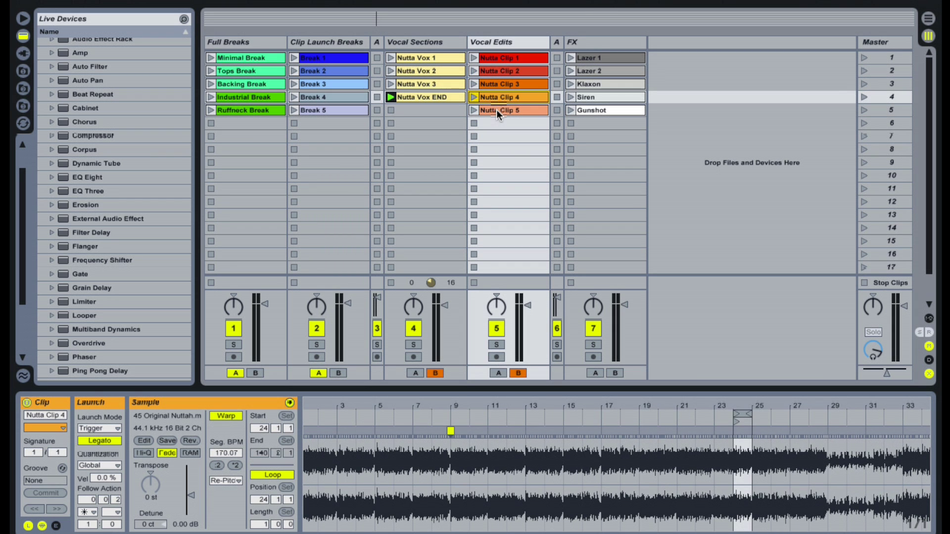
pyautogui.click(496, 111)
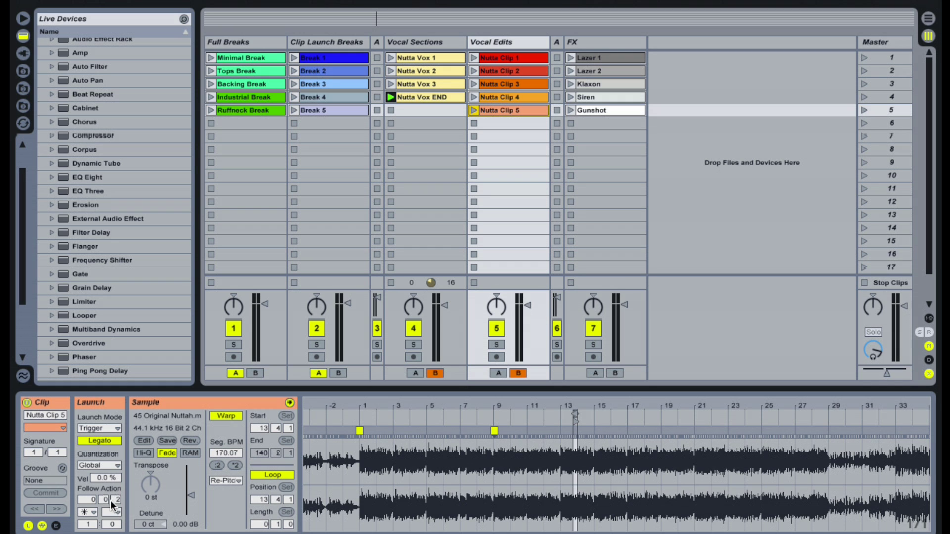
pyautogui.click(392, 110)
pyautogui.click(473, 110)
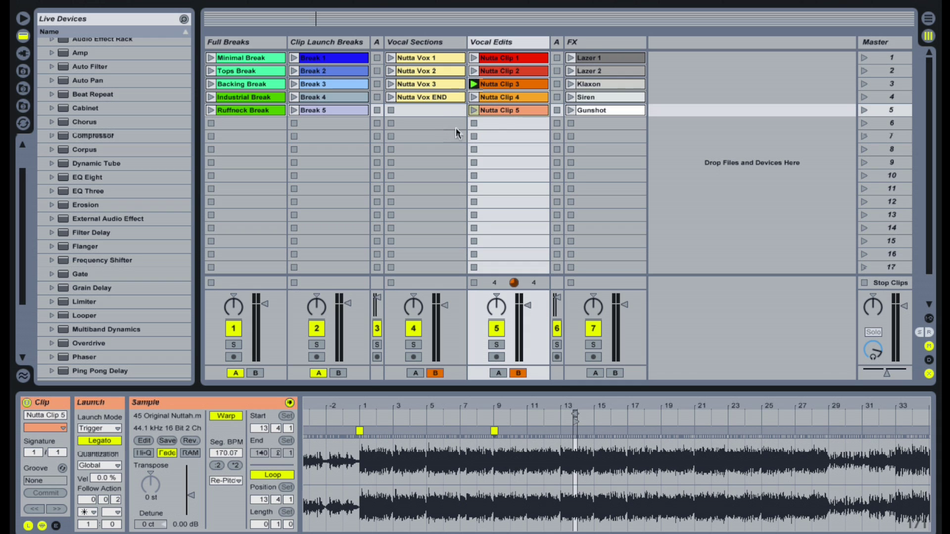
# Stop the Vocal Edits track and launch the Lazer 1 and Lazer 2 clips on the FX track
pyautogui.click(597, 58)
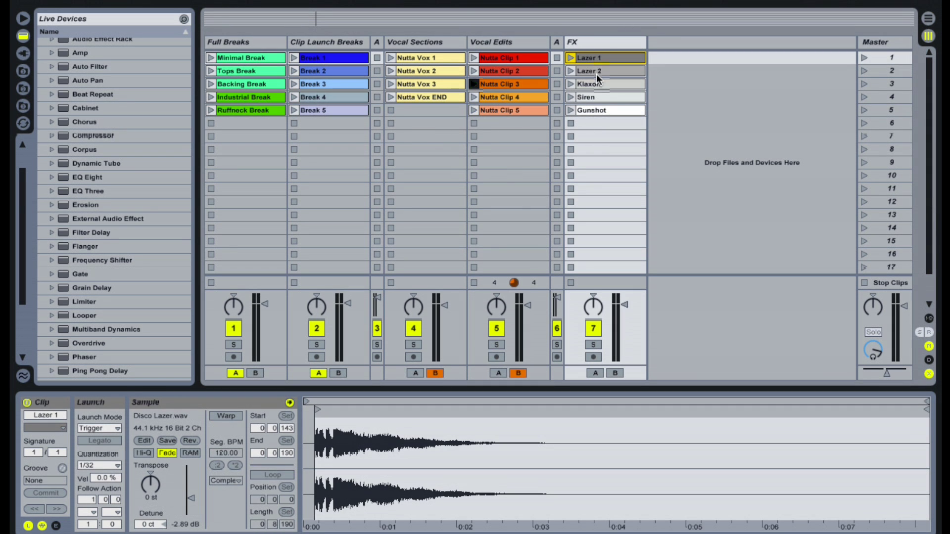
pyautogui.click(571, 58)
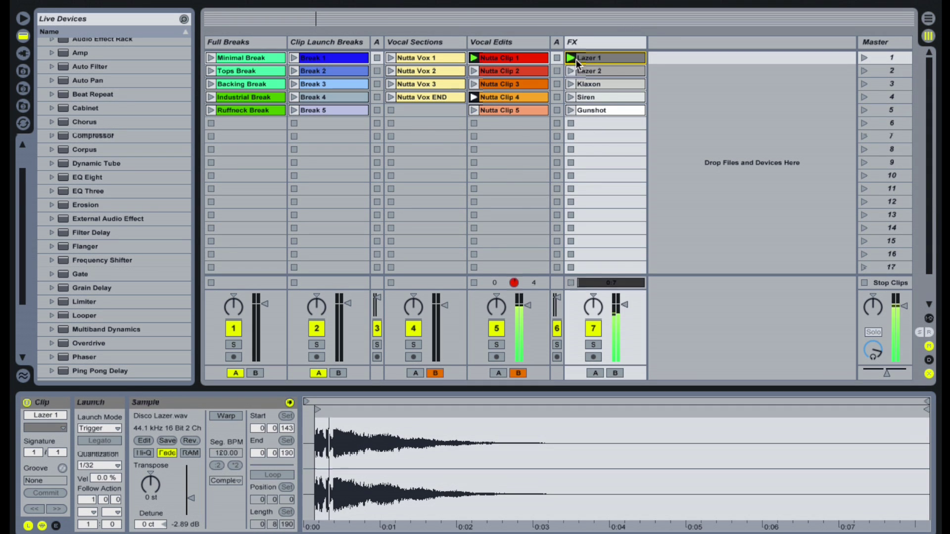
pyautogui.click(474, 123)
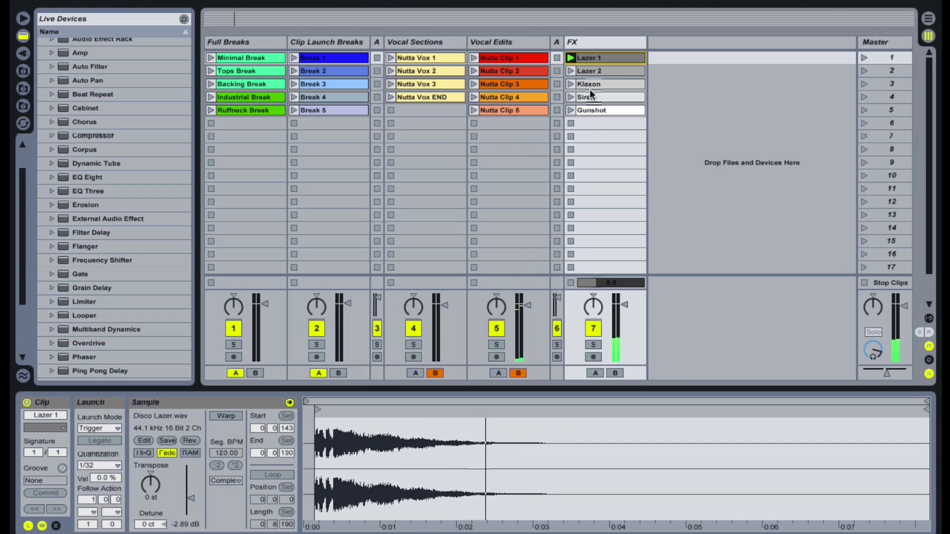
pyautogui.click(597, 70)
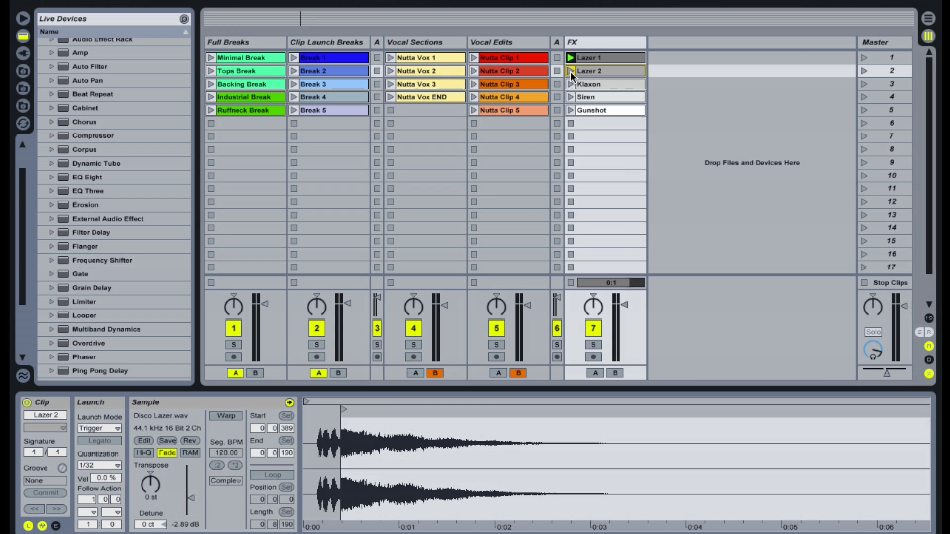
pyautogui.click(571, 72)
# Audition the Klaxon and Siren clips on the FX track, launching each one repeatedly
pyautogui.click(592, 84)
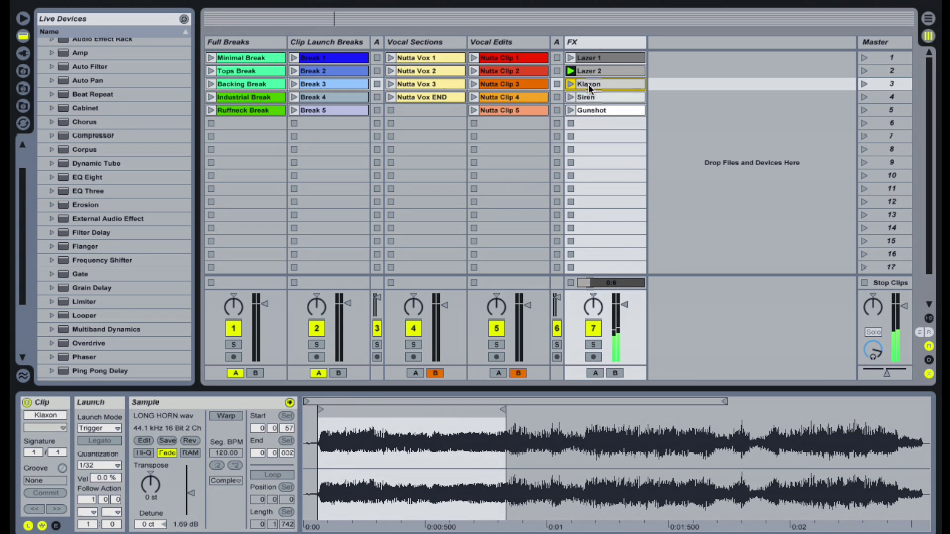
pyautogui.click(571, 84)
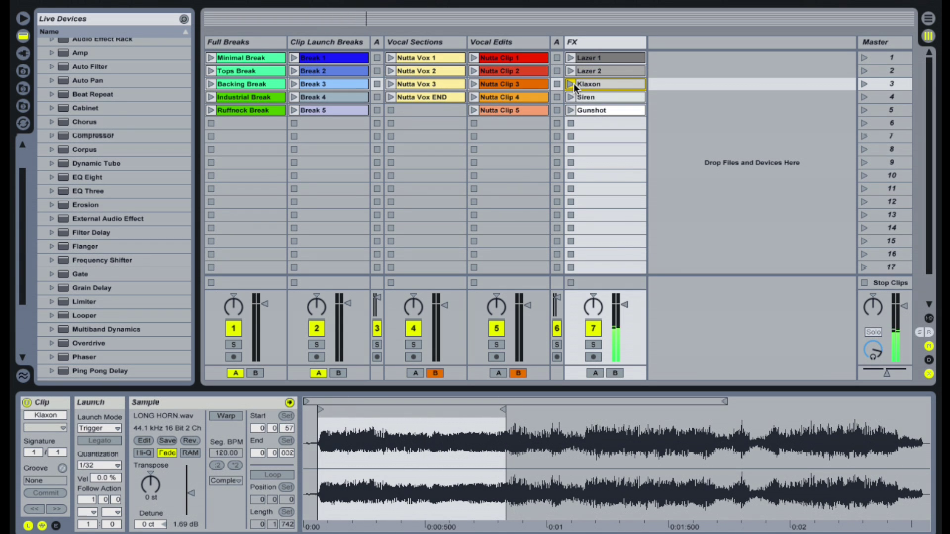
pyautogui.click(573, 86)
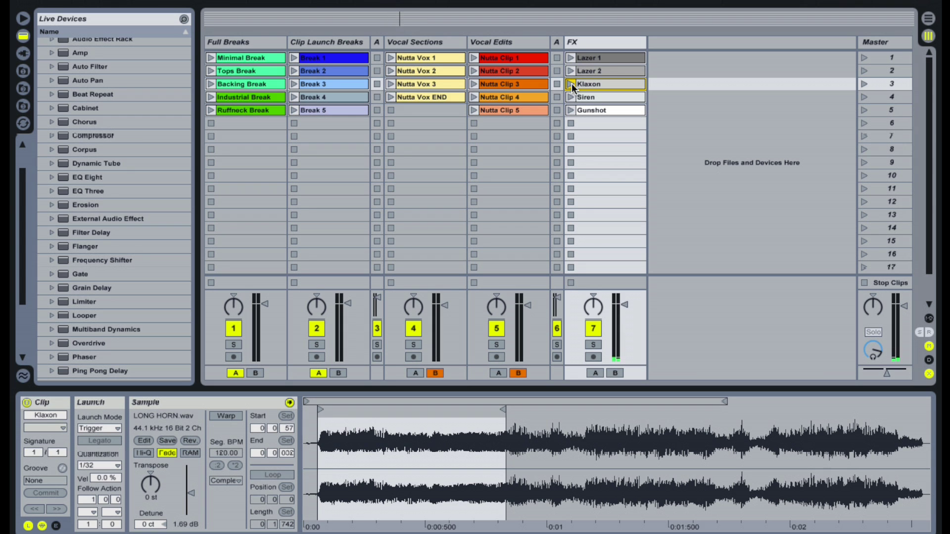
pyautogui.click(587, 98)
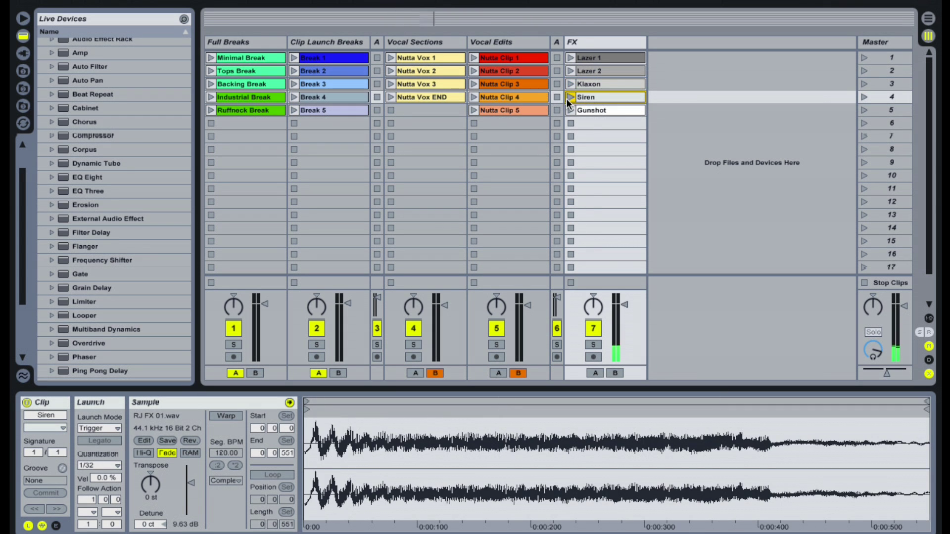
pyautogui.click(570, 98)
pyautogui.click(570, 98)
# Launch the Gunshot clip on the FX track several times
pyautogui.click(571, 111)
pyautogui.click(572, 111)
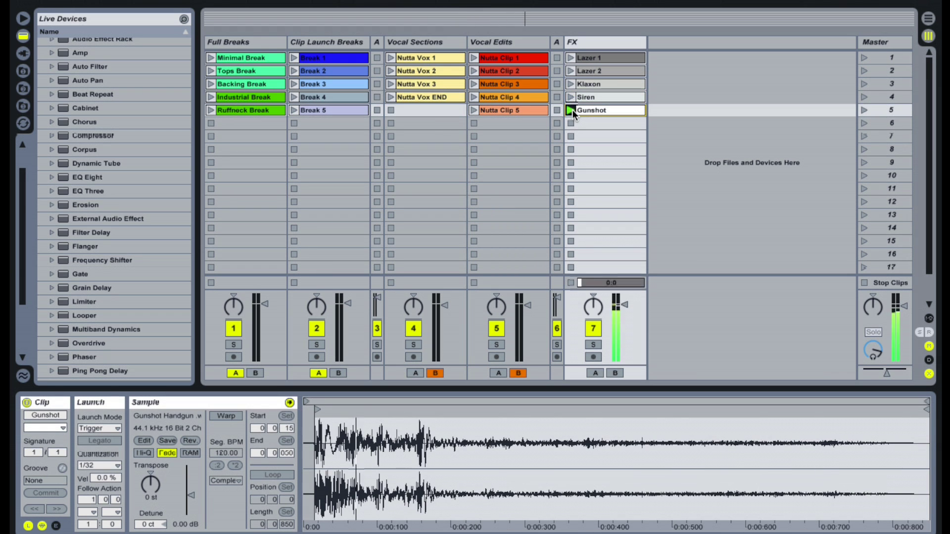
pyautogui.click(572, 111)
pyautogui.click(572, 111)
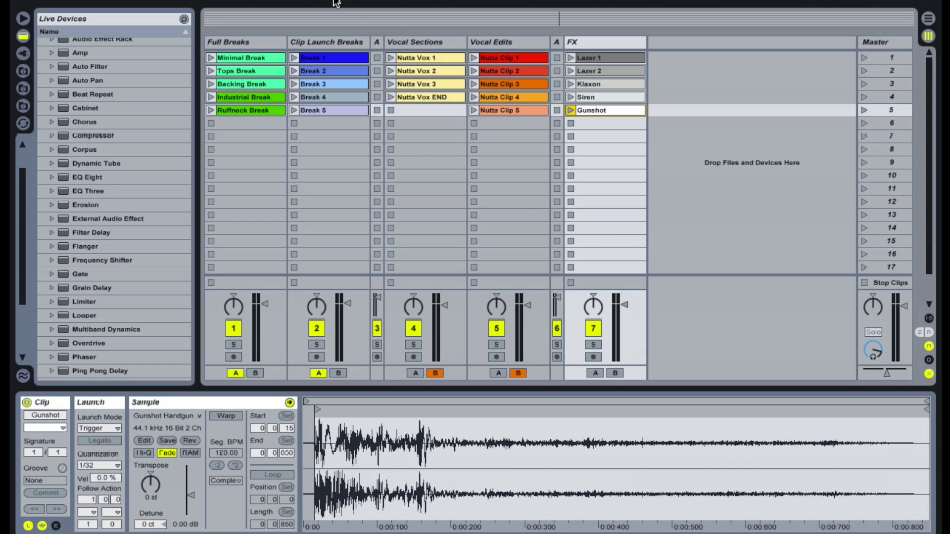
# Show the Clip Launch Breaks track's devices and open the Turnado plug-in window, moving it over toward the browser
pyautogui.click(343, 84)
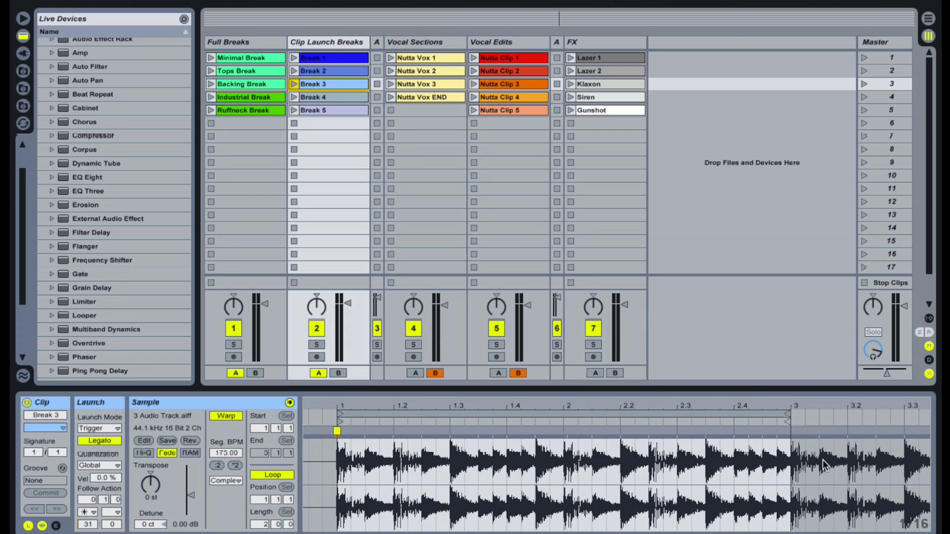
pyautogui.hotkey('shift', 'Tab')
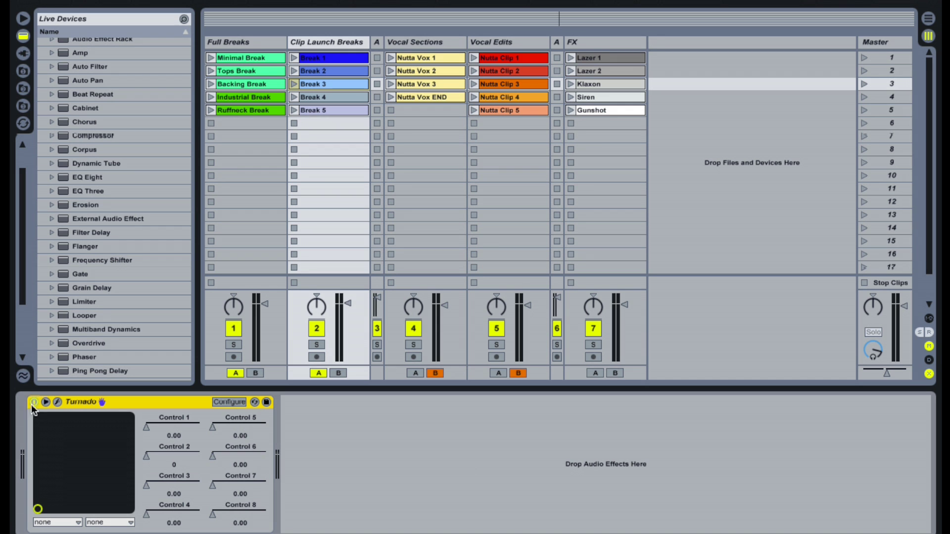
pyautogui.click(57, 402)
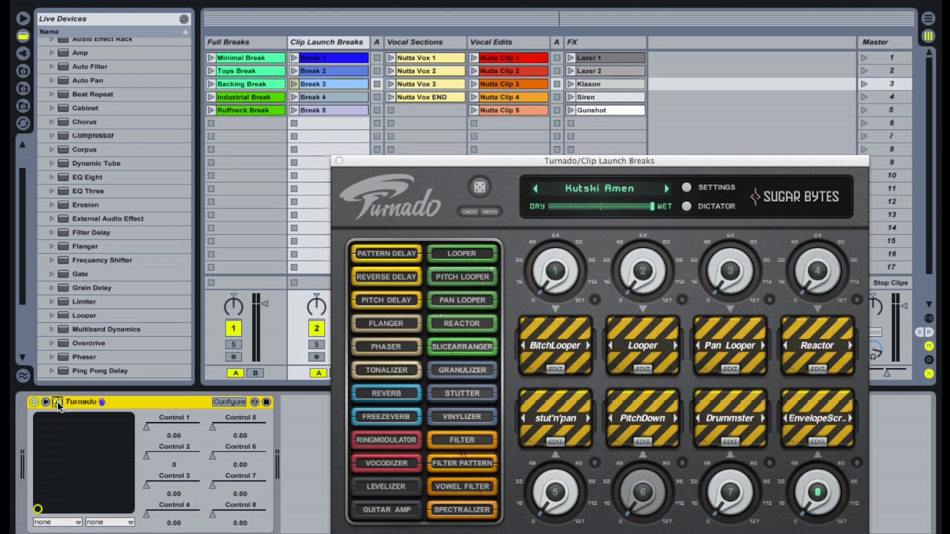
pyautogui.moveTo(411, 160); pyautogui.dragTo(201, 161)
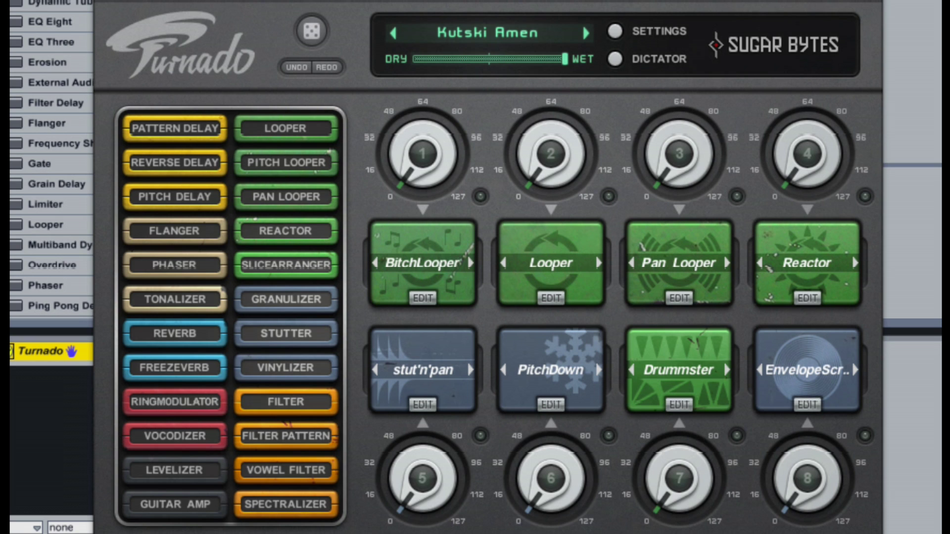
pyautogui.click(913, 247)
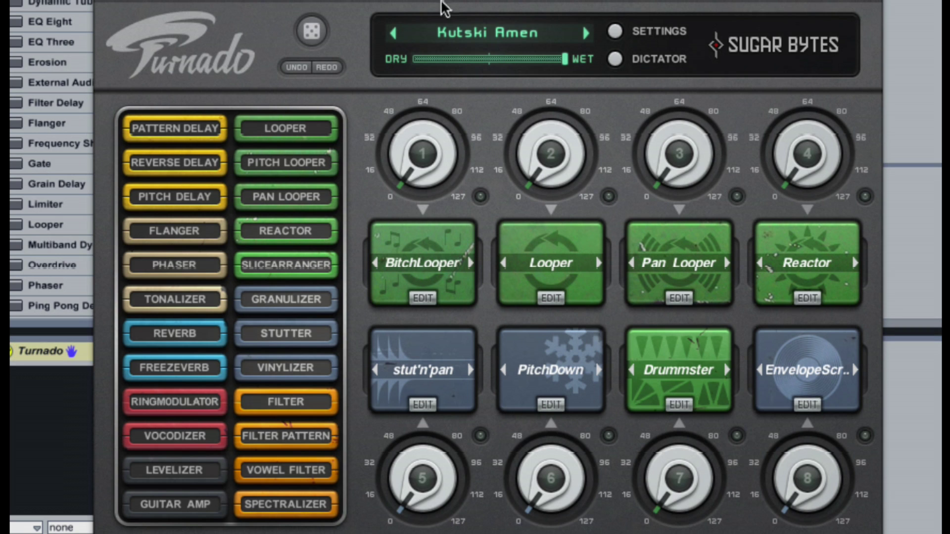
# Try out Turnado's effect knobs 1 to 4 (BitchLooper, Looper, Pan Looper, Reactor) and knob 8, returning each to 0
pyautogui.moveTo(422, 159); pyautogui.dragTo(436, 194)
pyautogui.moveTo(546, 141); pyautogui.dragTo(545, 164)
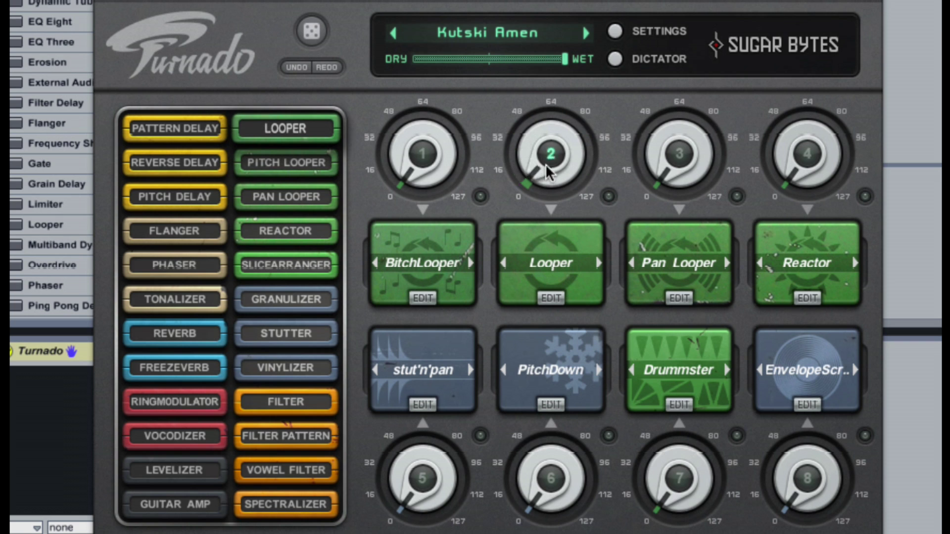
pyautogui.moveTo(679, 155); pyautogui.dragTo(679, 207)
pyautogui.moveTo(820, 157); pyautogui.dragTo(838, 349)
pyautogui.moveTo(821, 474)
pyautogui.mouseDown()
pyautogui.moveTo(809, 411)
pyautogui.moveTo(826, 252)
pyautogui.moveTo(812, 478)
pyautogui.mouseUp()
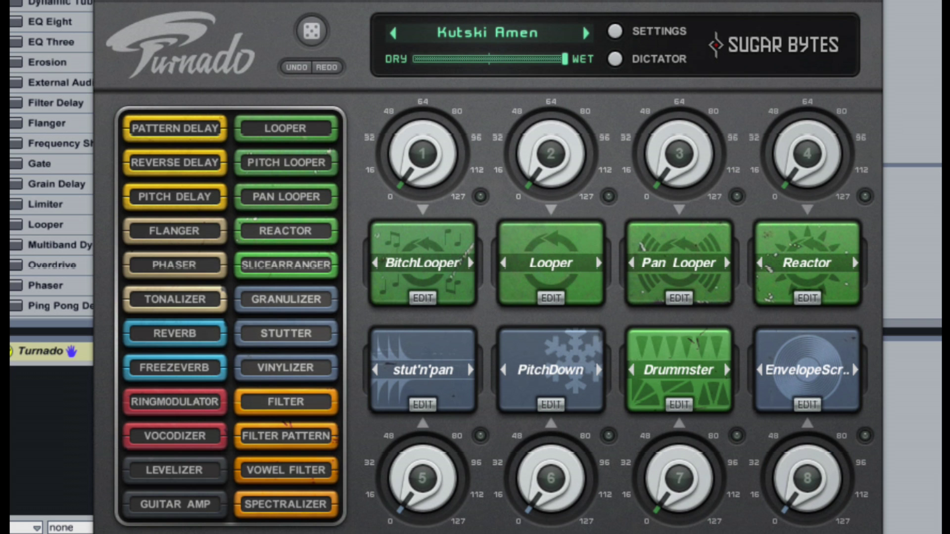